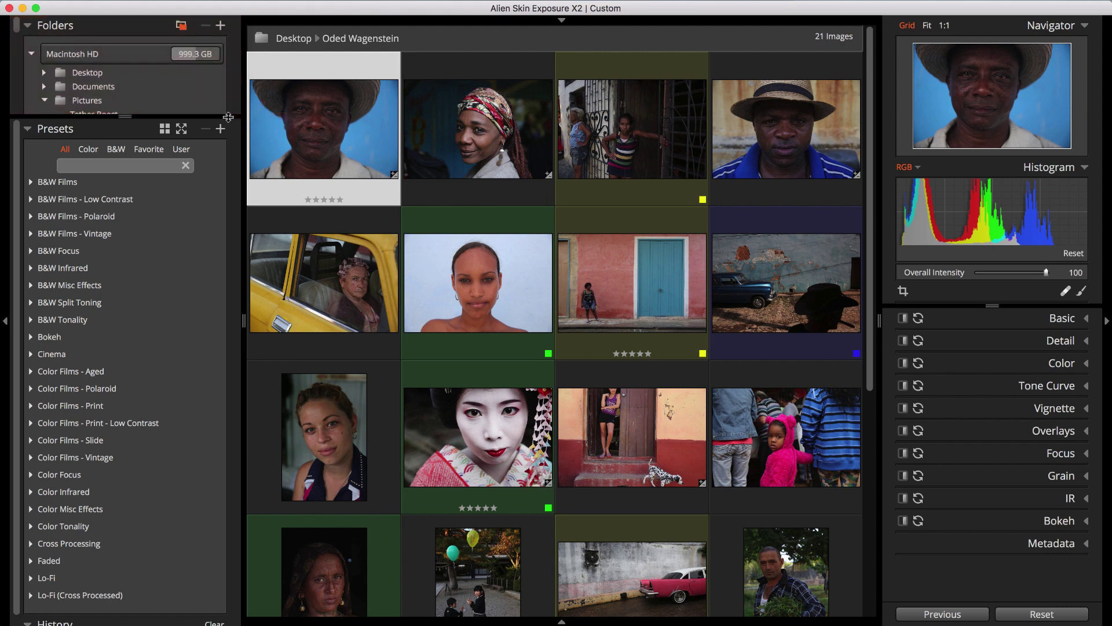
Drag the Folders/Presets divider down so the folder list shows all Pictures subfolders from Tether Boost
left_click_drag(232, 117, 210, 354)
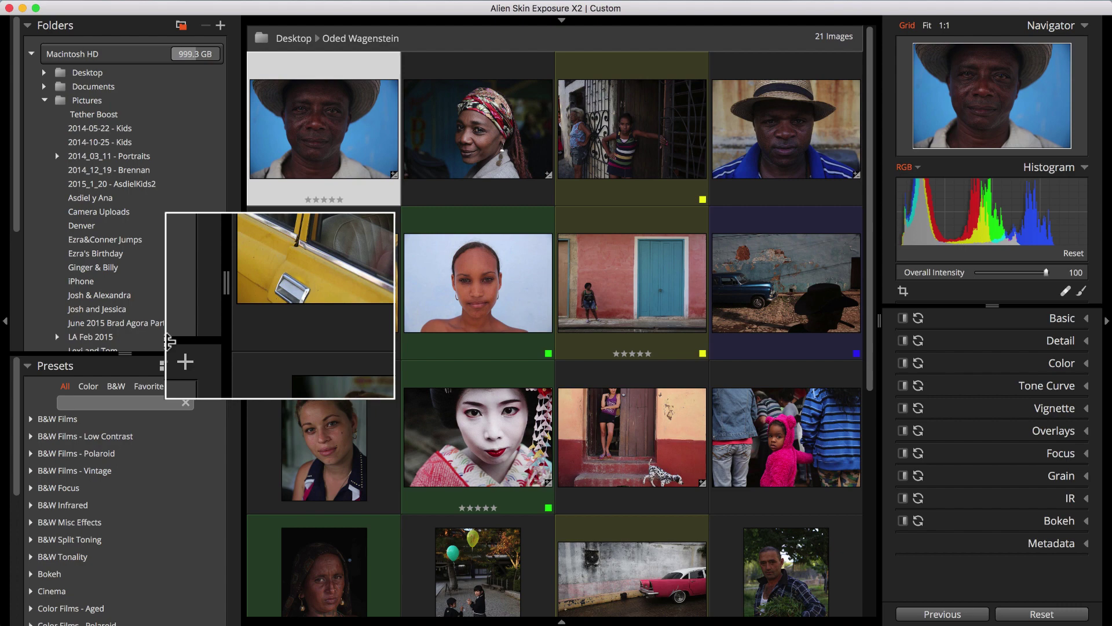
right_click(207, 254)
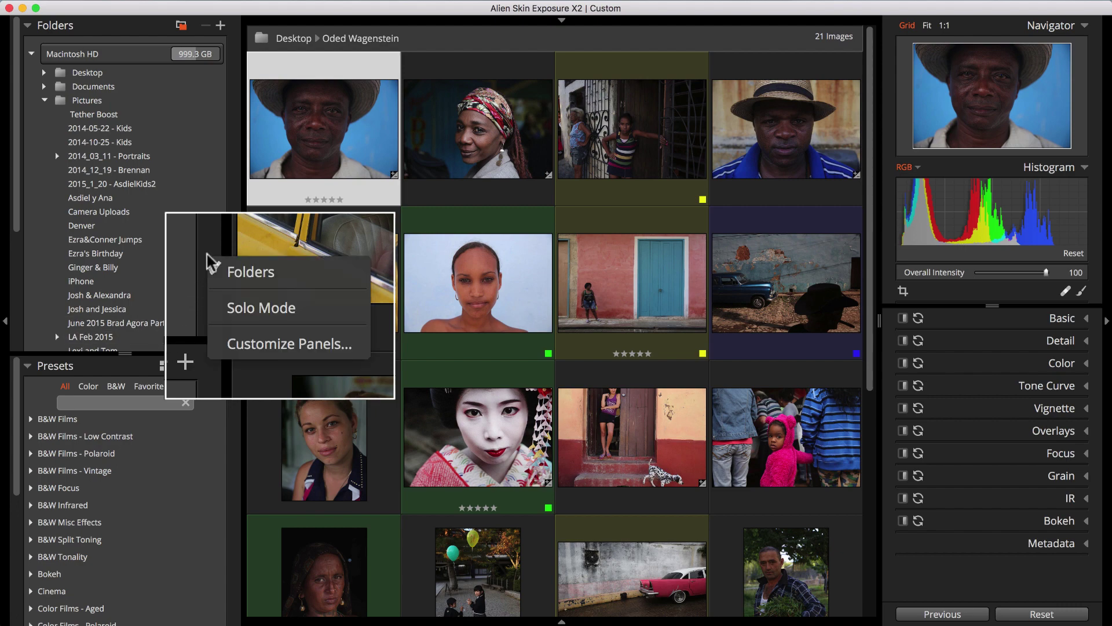
left_click(244, 345)
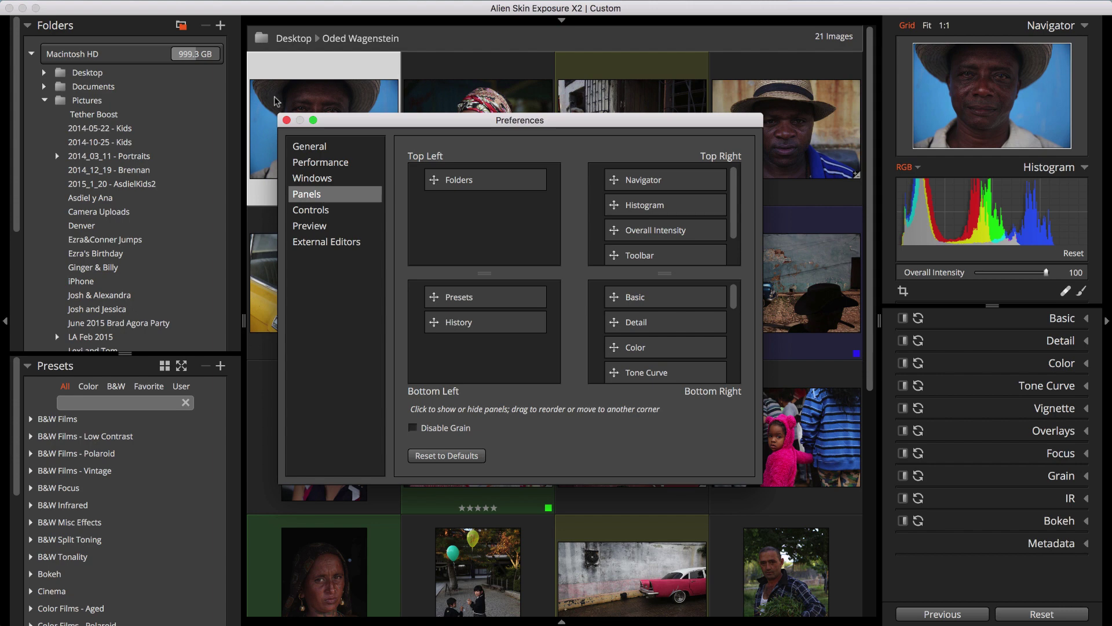
left_click(287, 120)
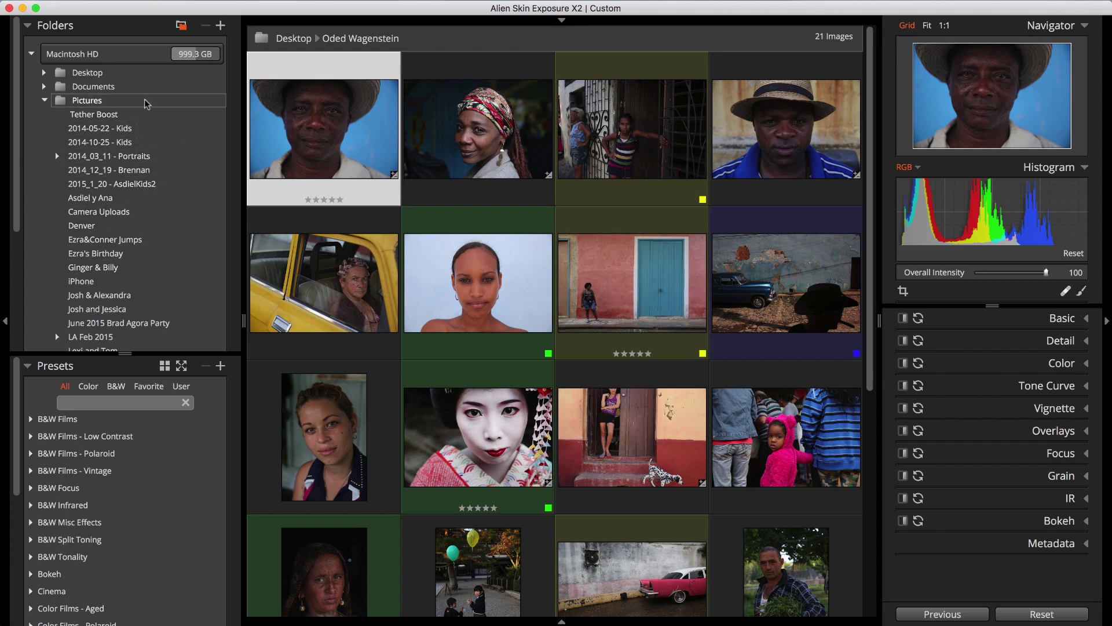
Browse Pictures, 2014_03_11 - Portraits and Video subfolders, then leave Pictures collapsed
left_click(45, 100)
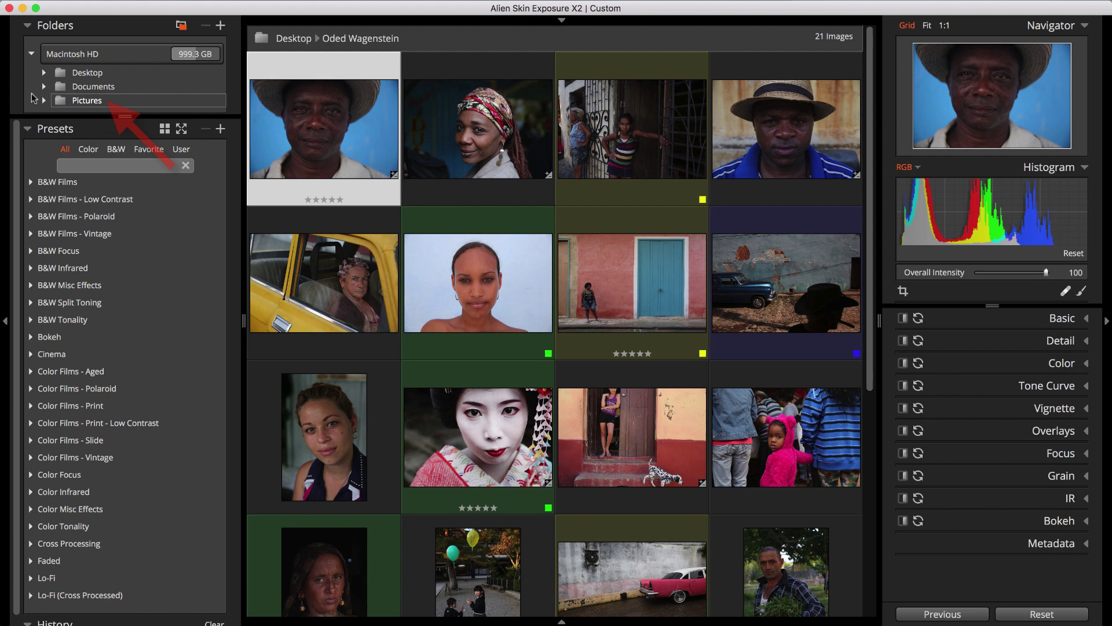
left_click(45, 101)
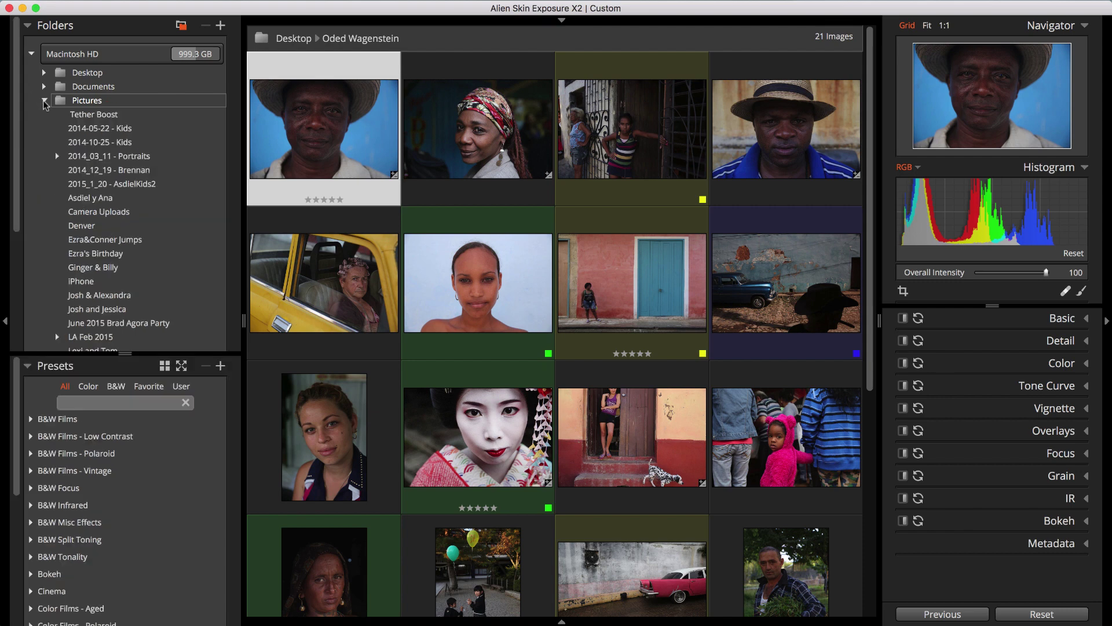
left_click(58, 156)
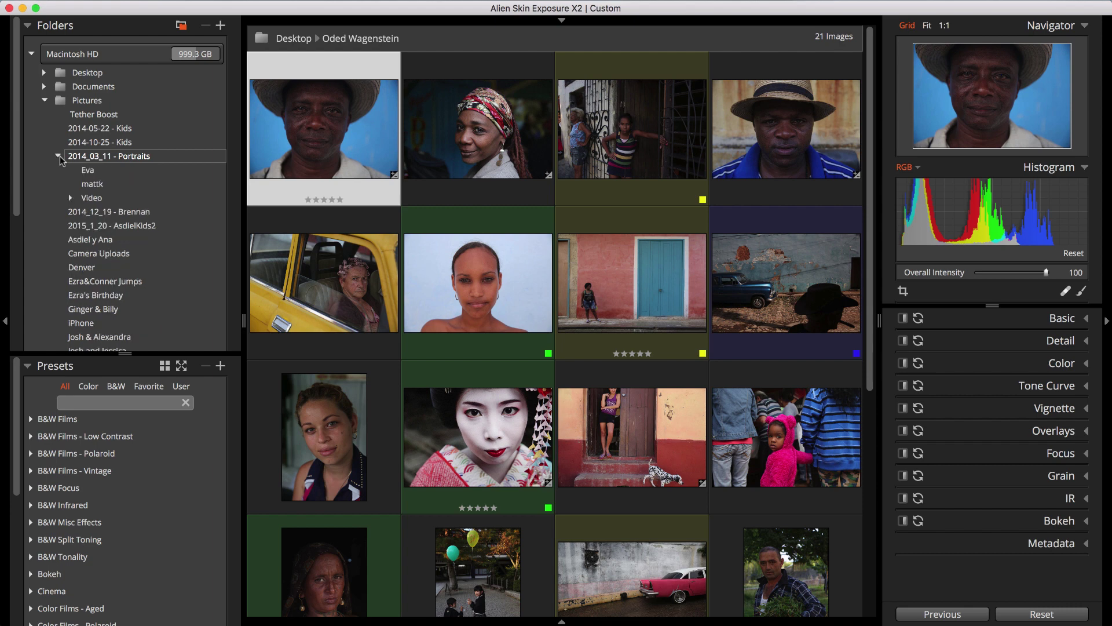
left_click(70, 198)
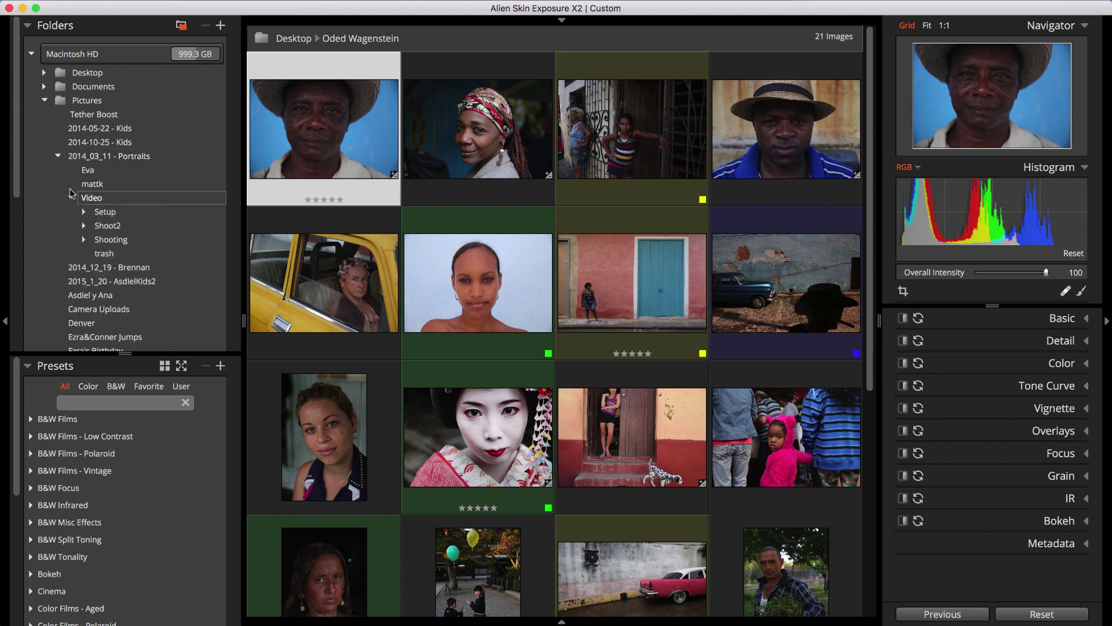
left_click(44, 101)
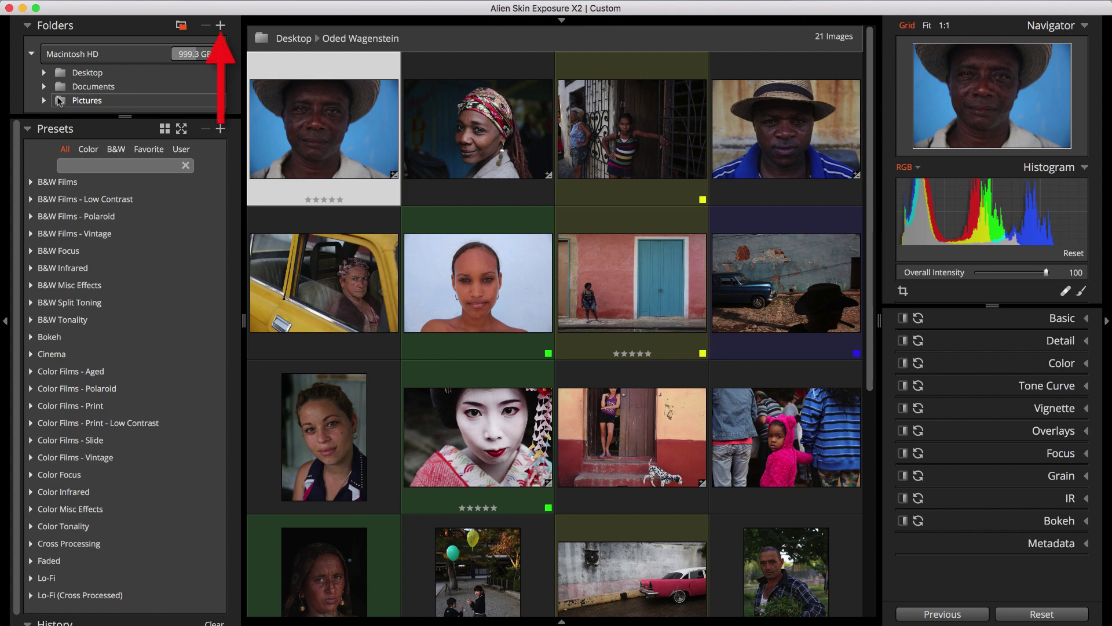
Add Documents > Example Bookmark to the folder list, then remove that bookmark again
left_click(222, 25)
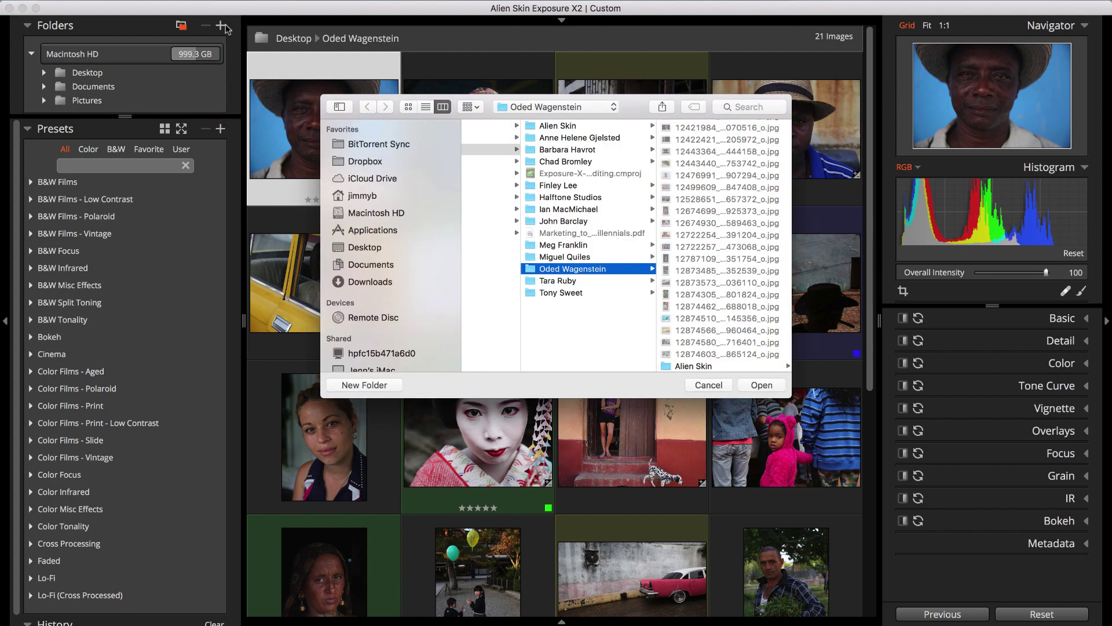
left_click(371, 265)
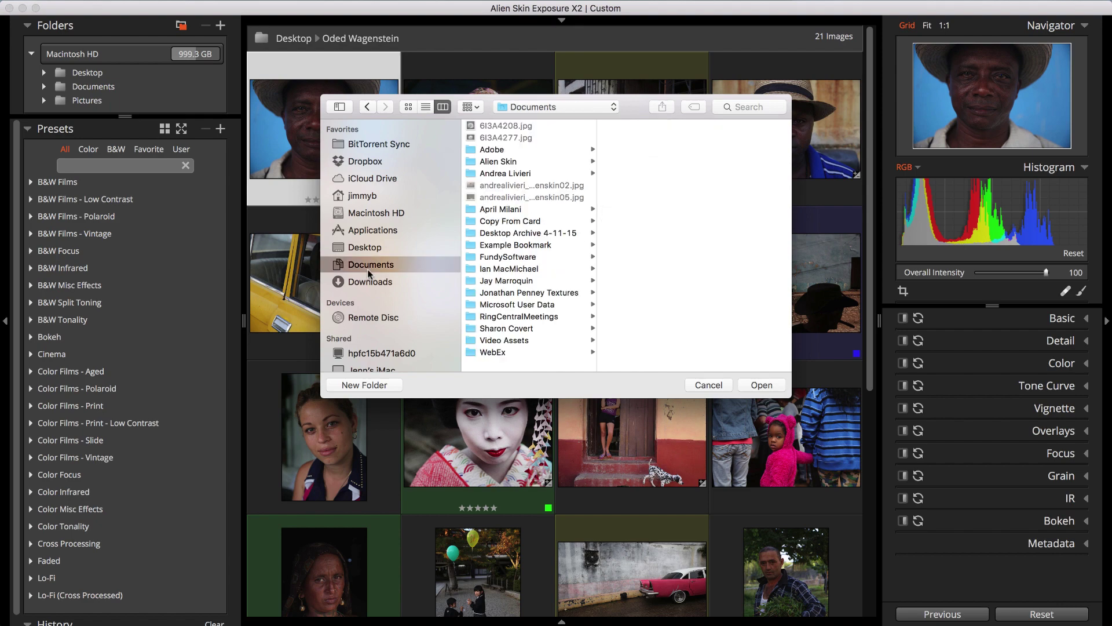
left_click(490, 247)
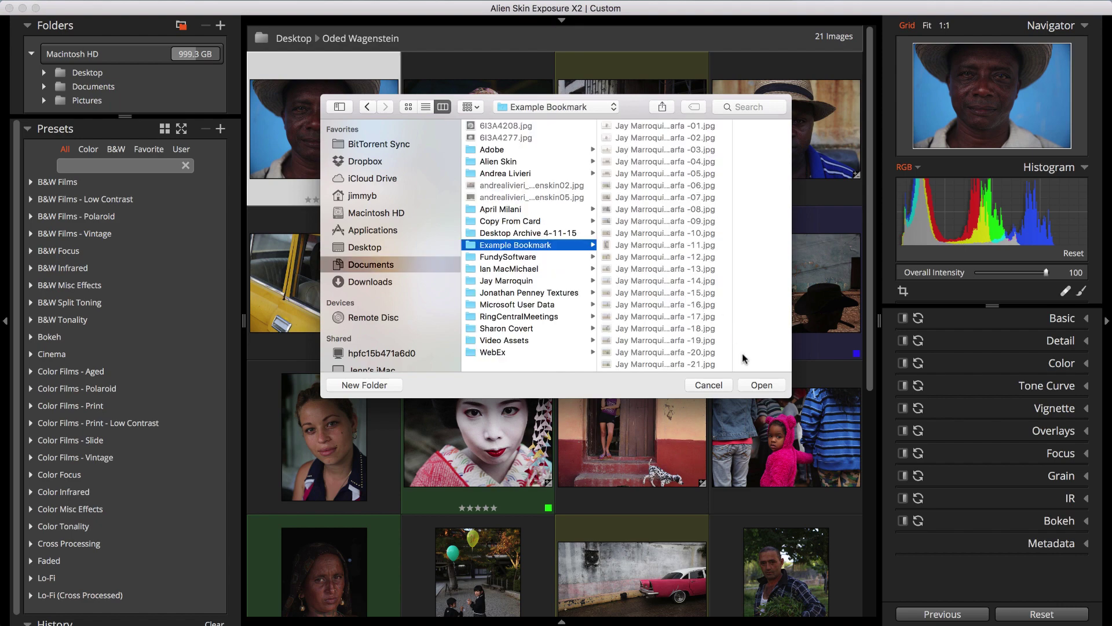
left_click(760, 385)
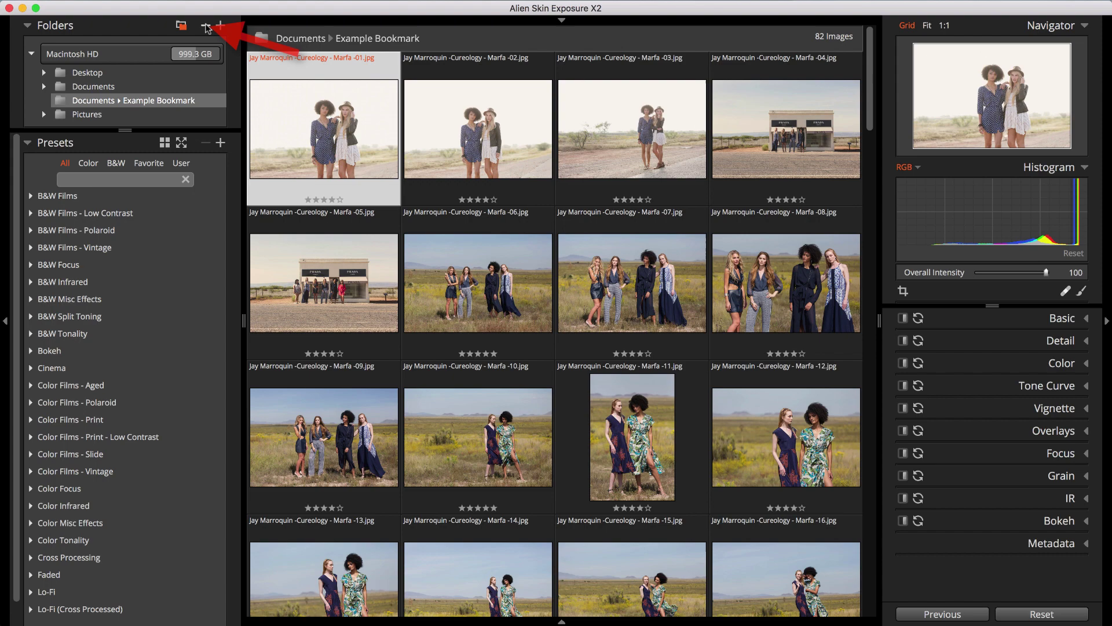
right_click(208, 103)
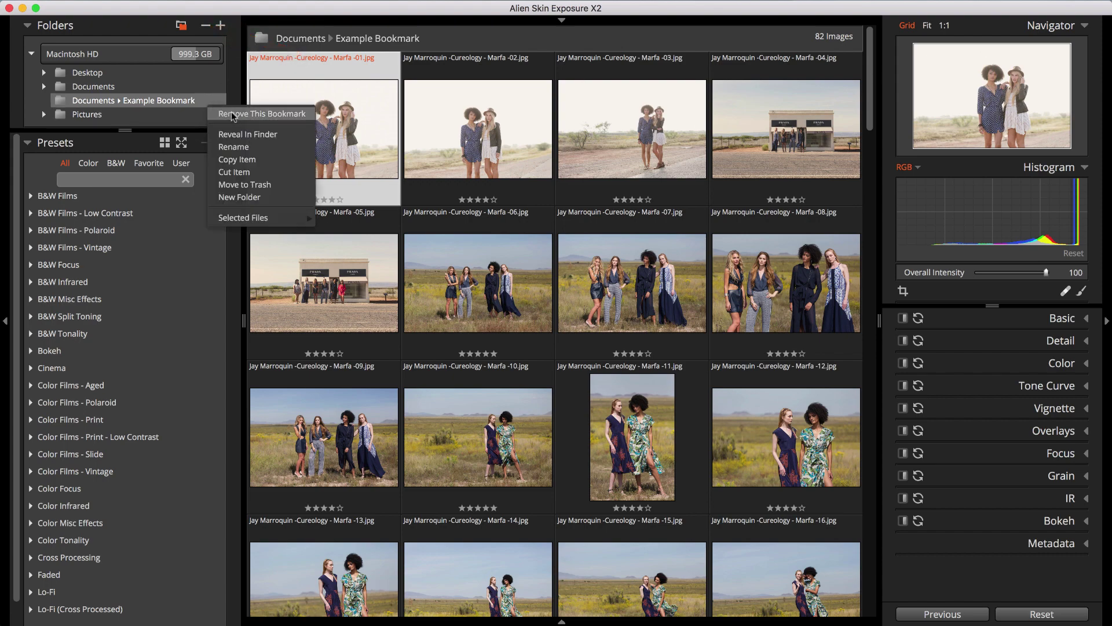
left_click(233, 114)
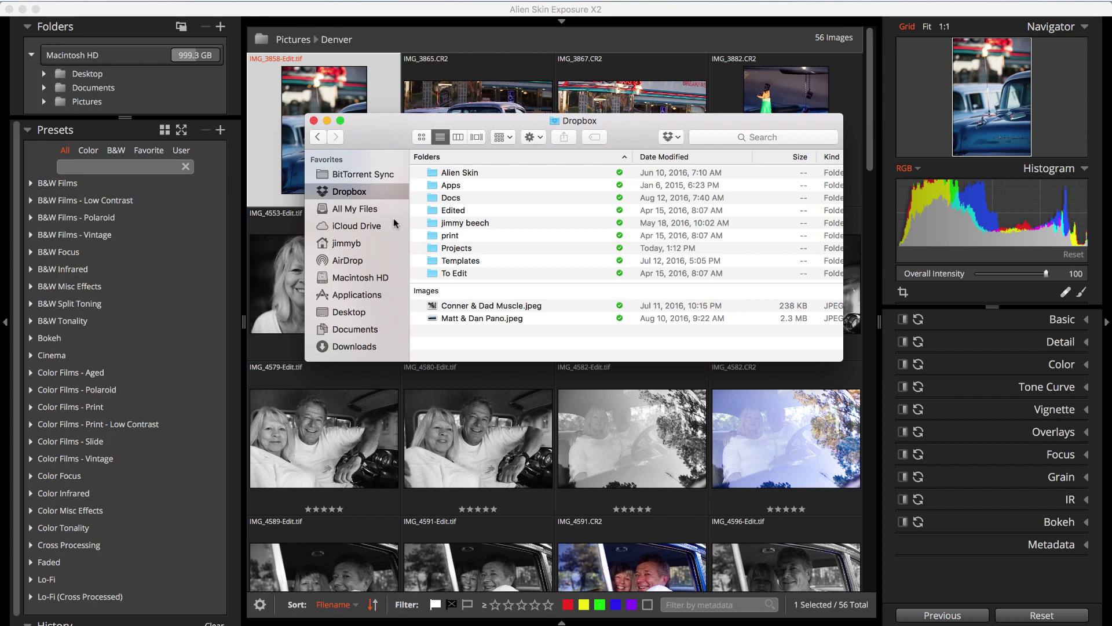
Drag the Dropbox folder from Finder into Exposure's folder list and bring Exposure forward
left_click_drag(457, 304, 425, 401)
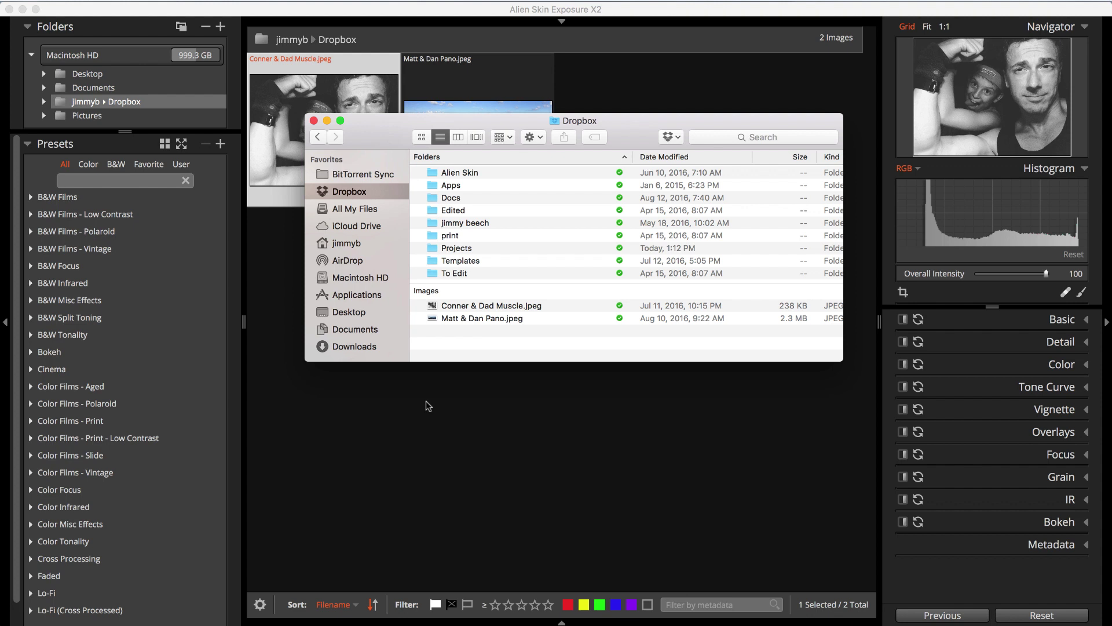
left_click(428, 406)
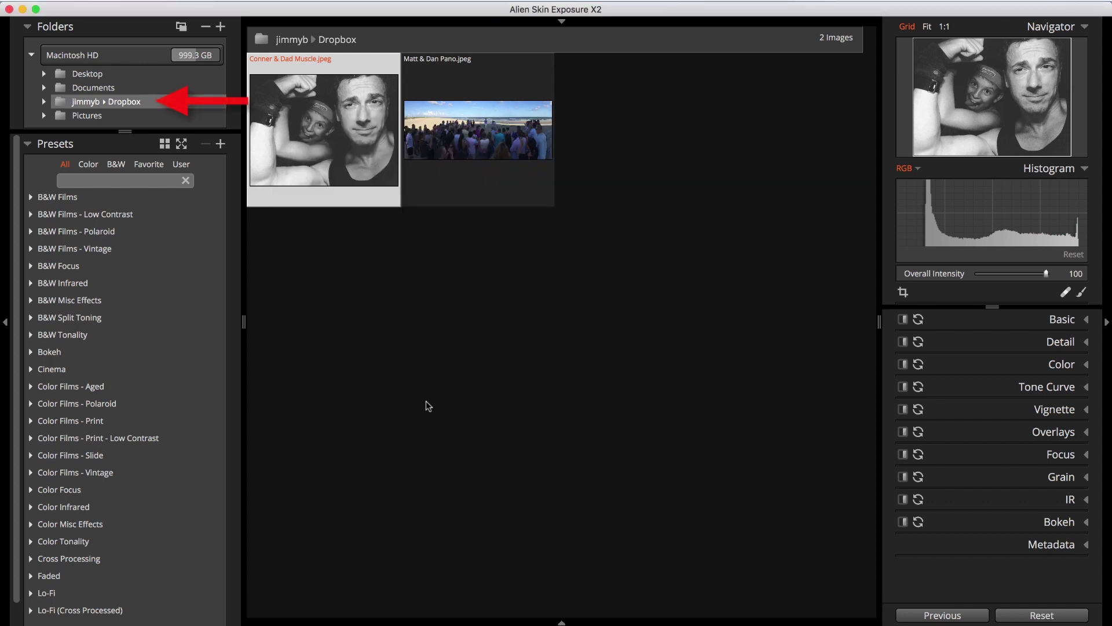
Create a new folder named 'Colorado Trip' inside Dropbox
right_click(158, 102)
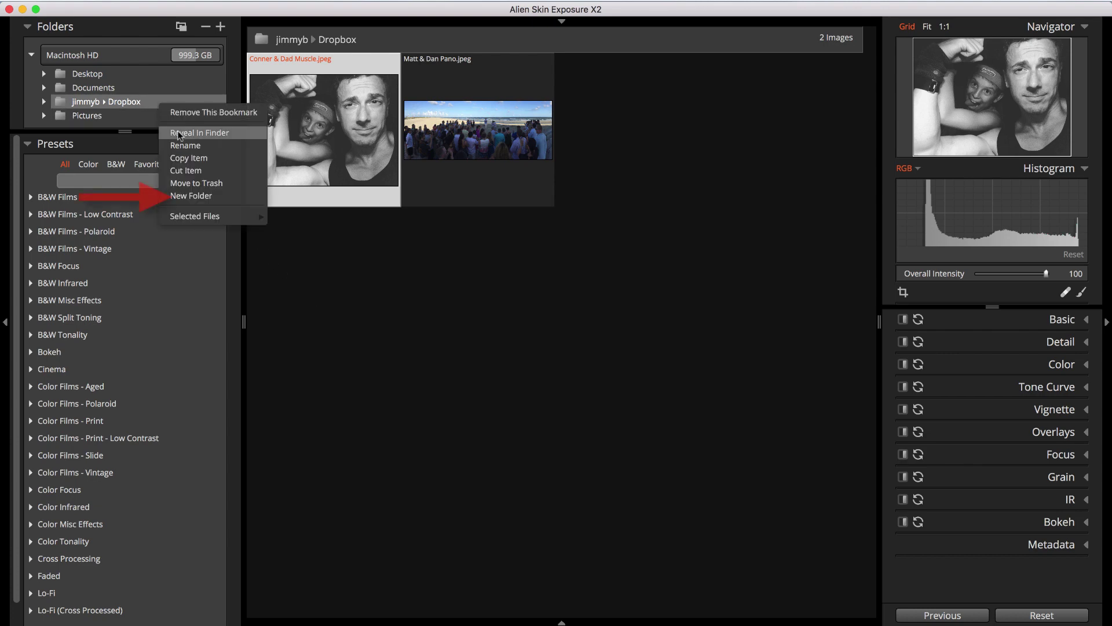
left_click(210, 192)
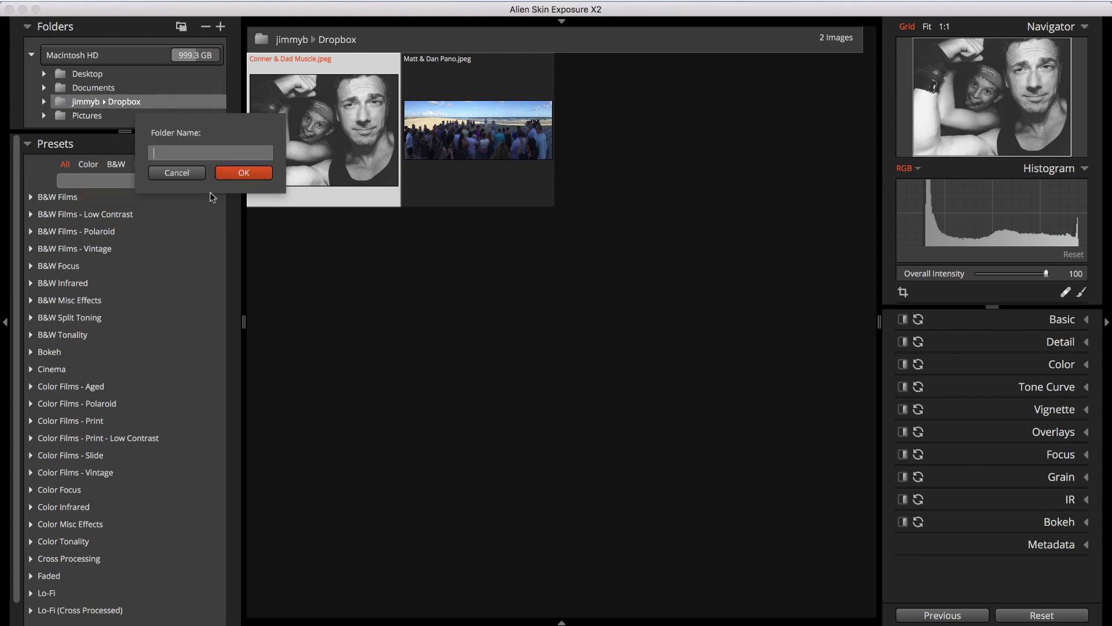
type("Colorado Trip")
key("Return")
left_click(99, 146)
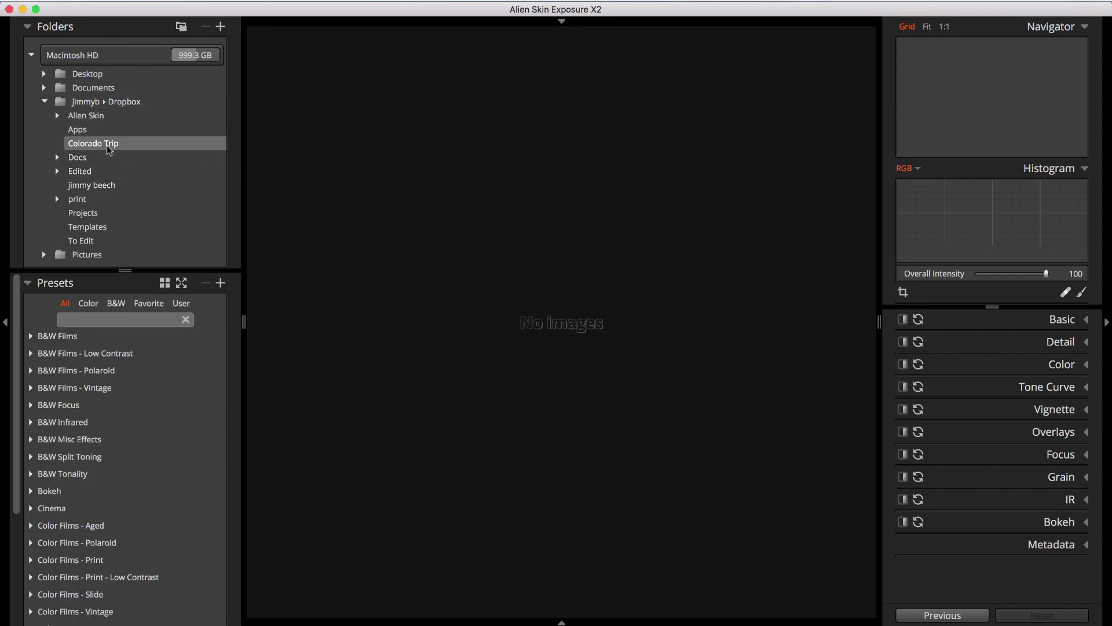
Rename the Colorado Trip folder to 'Utah Trip'
right_click(99, 146)
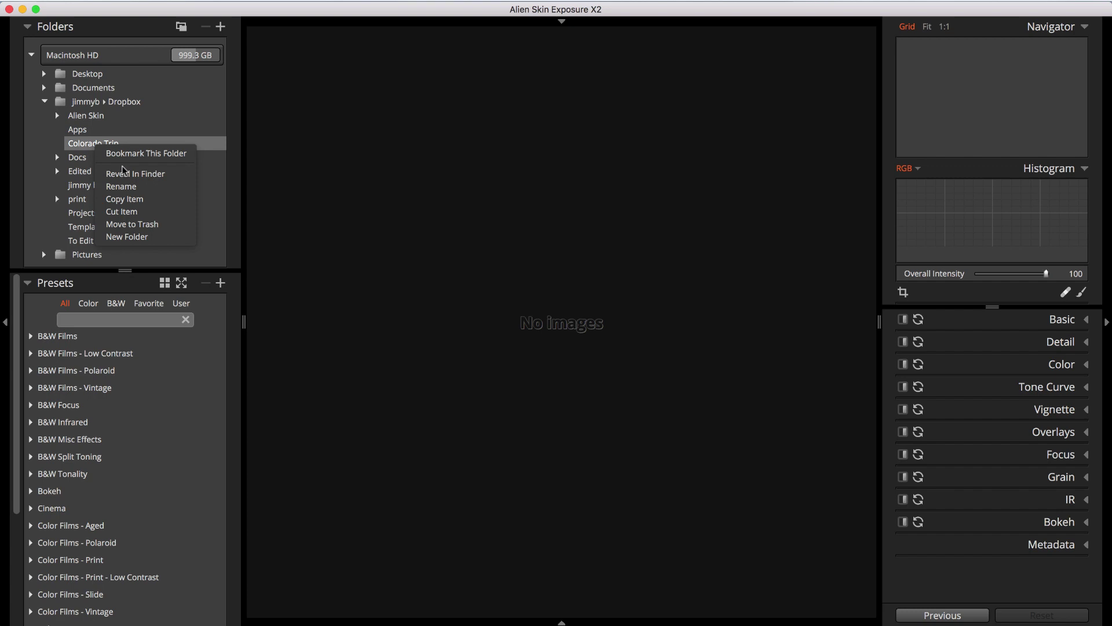
left_click(121, 187)
double_click(88, 145)
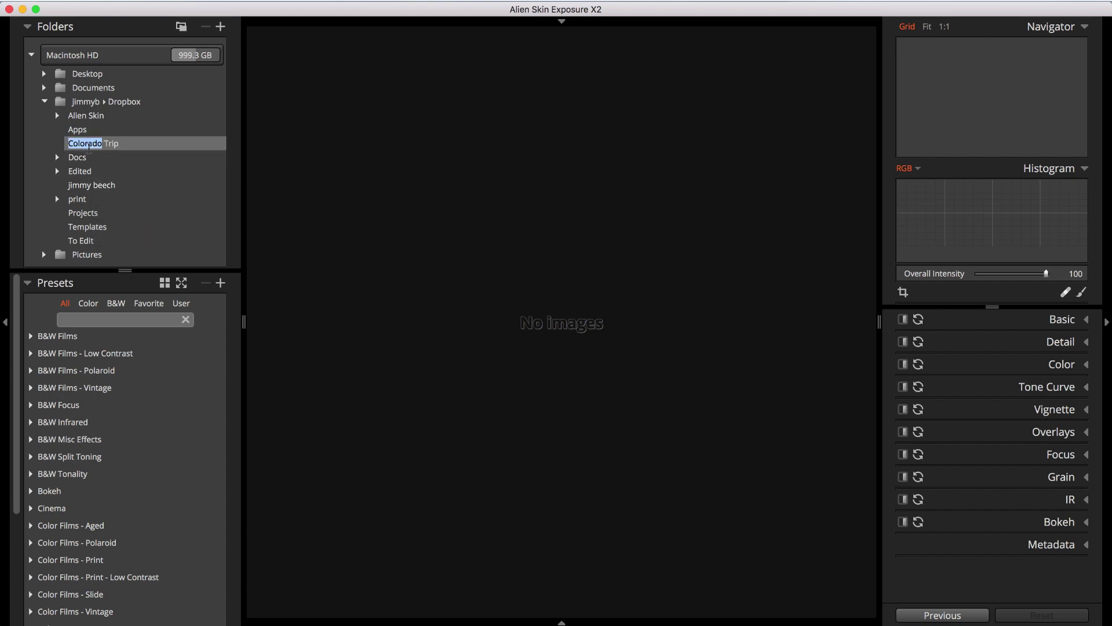
type("Utah")
key("Return")
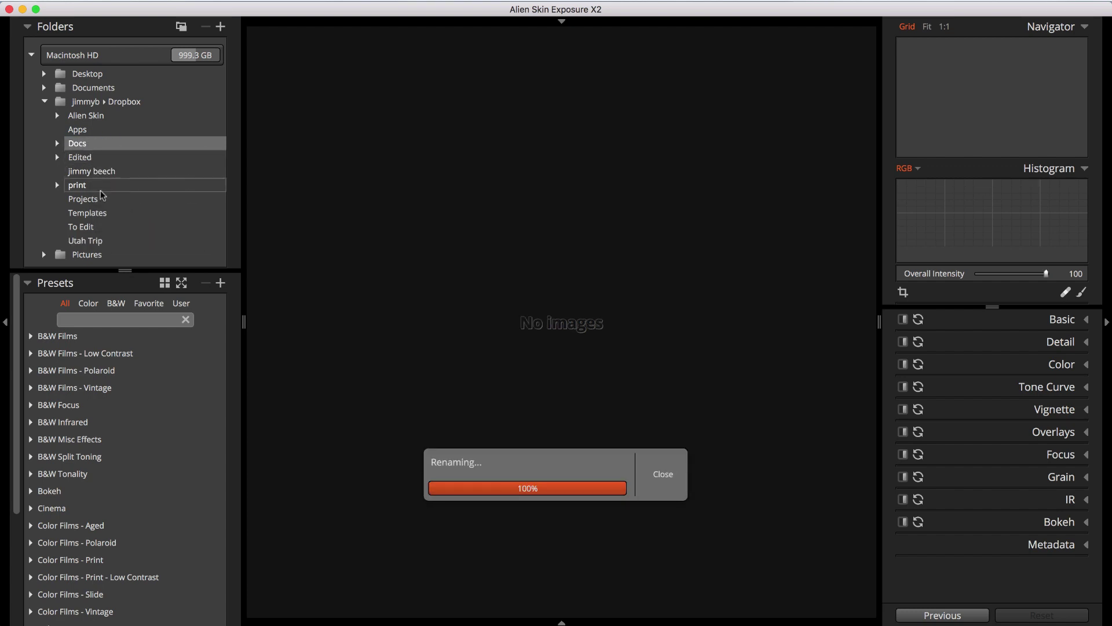
Move the Utah Trip folder to the Trash and confirm
left_click(99, 243)
right_click(122, 244)
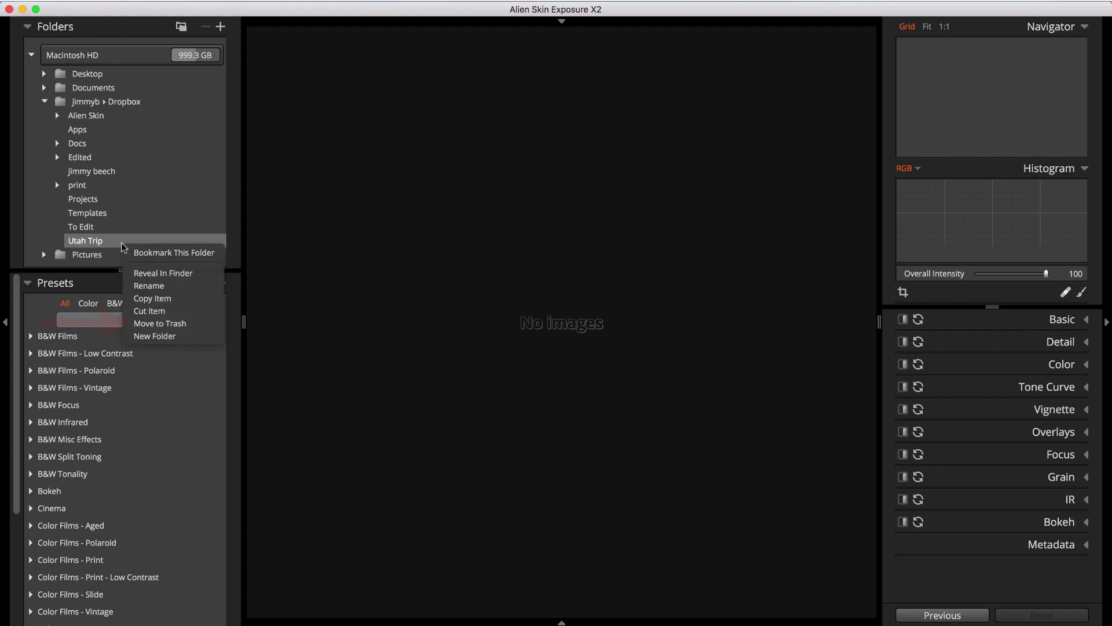
left_click(160, 323)
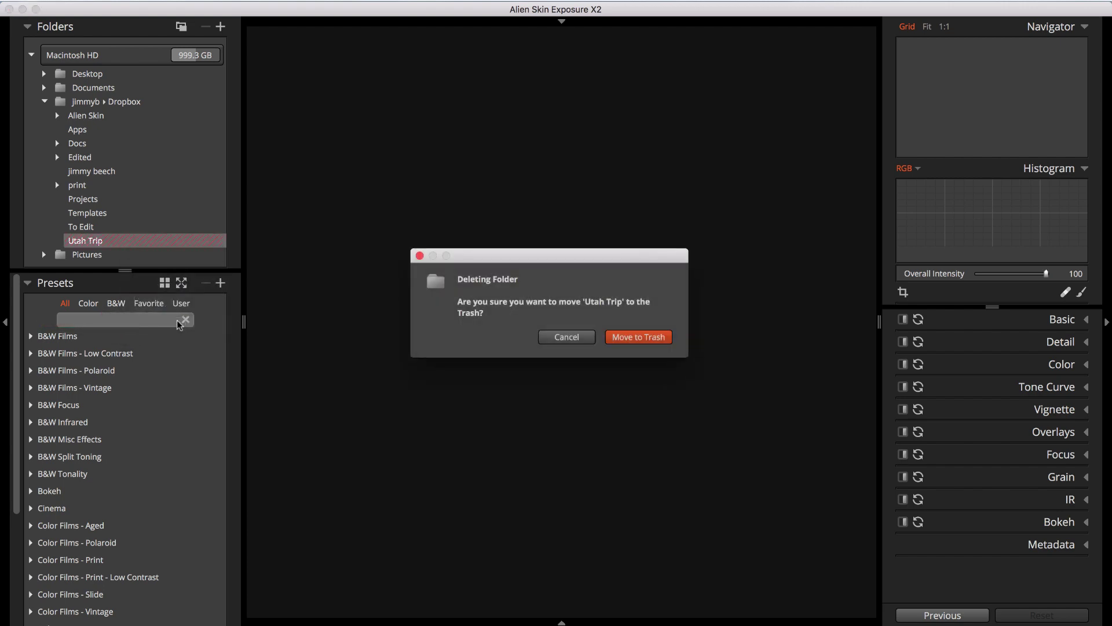
left_click(626, 337)
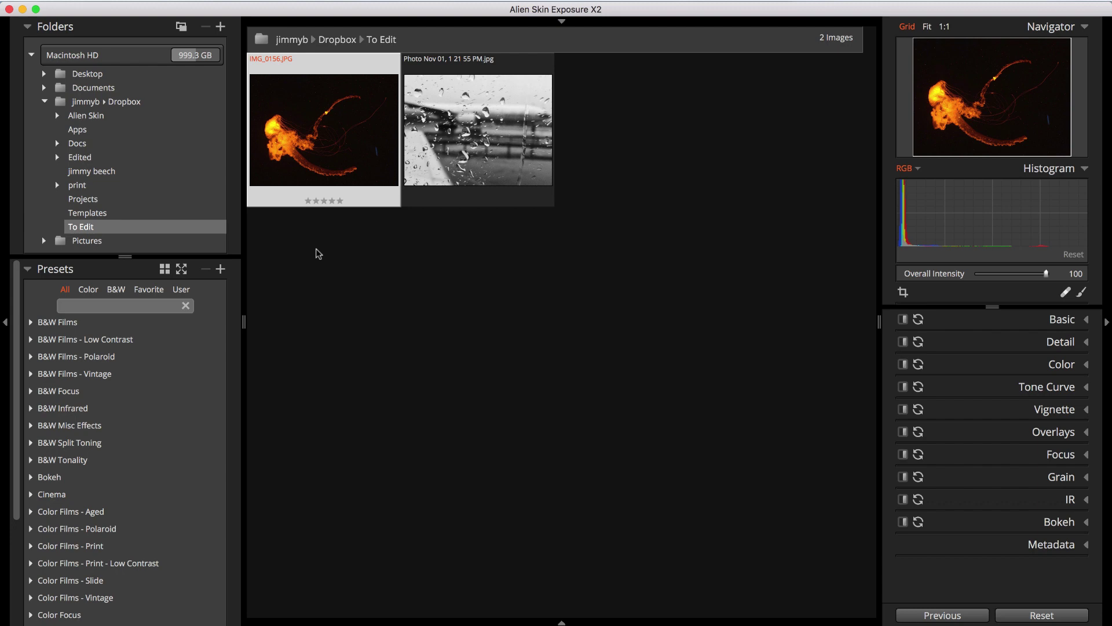
Open the client's Desktop folder and scroll through its 13 images and subfolder groups
left_click(44, 73)
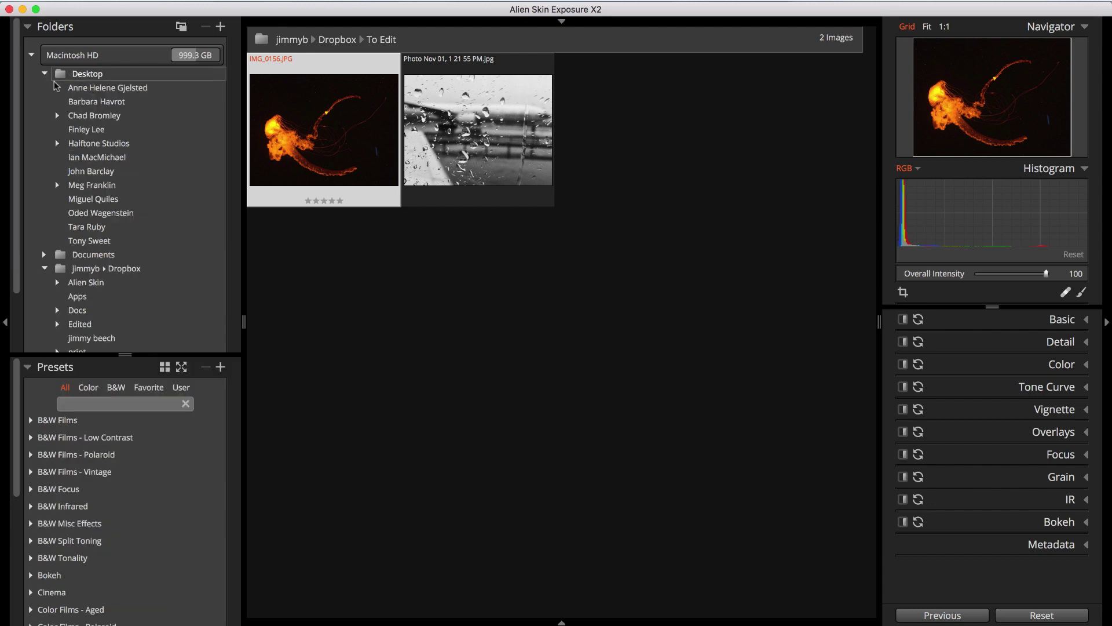
left_click(79, 118)
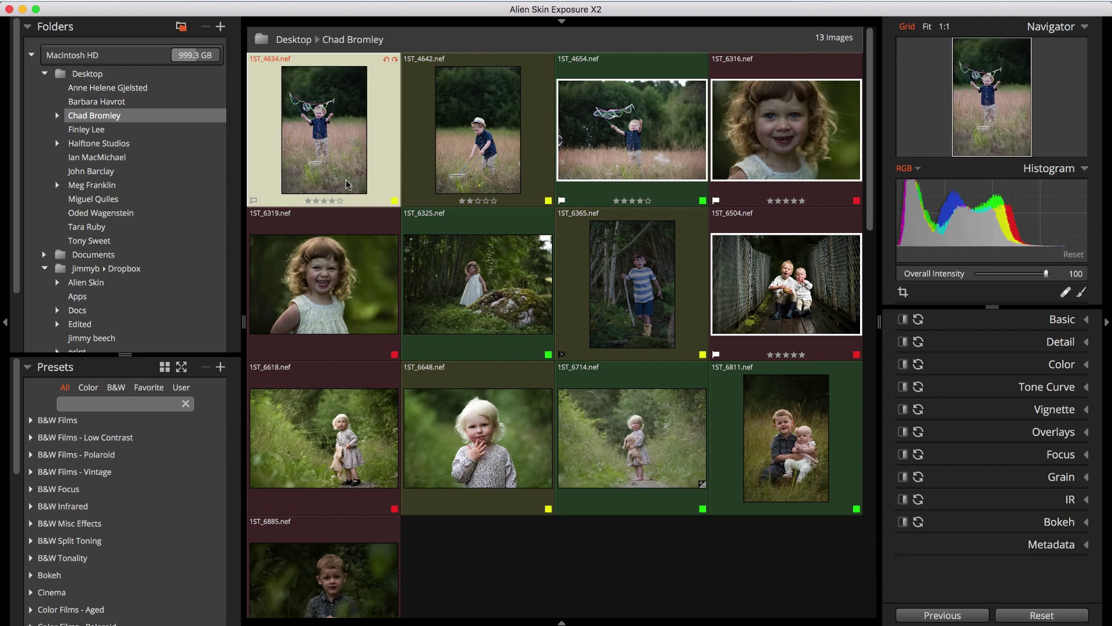
scroll(347, 184, "down", 5)
scroll(346, 184, "down", 6)
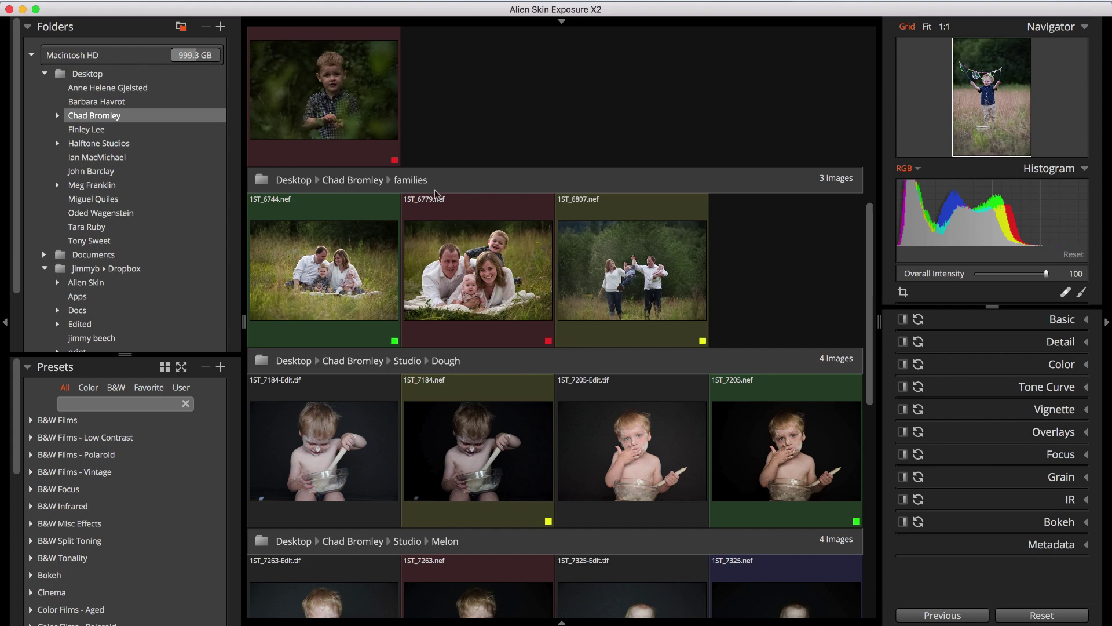
Rename the bubble photo to 'playwithbubble' and enter the client's name as copyright
left_click(1053, 545)
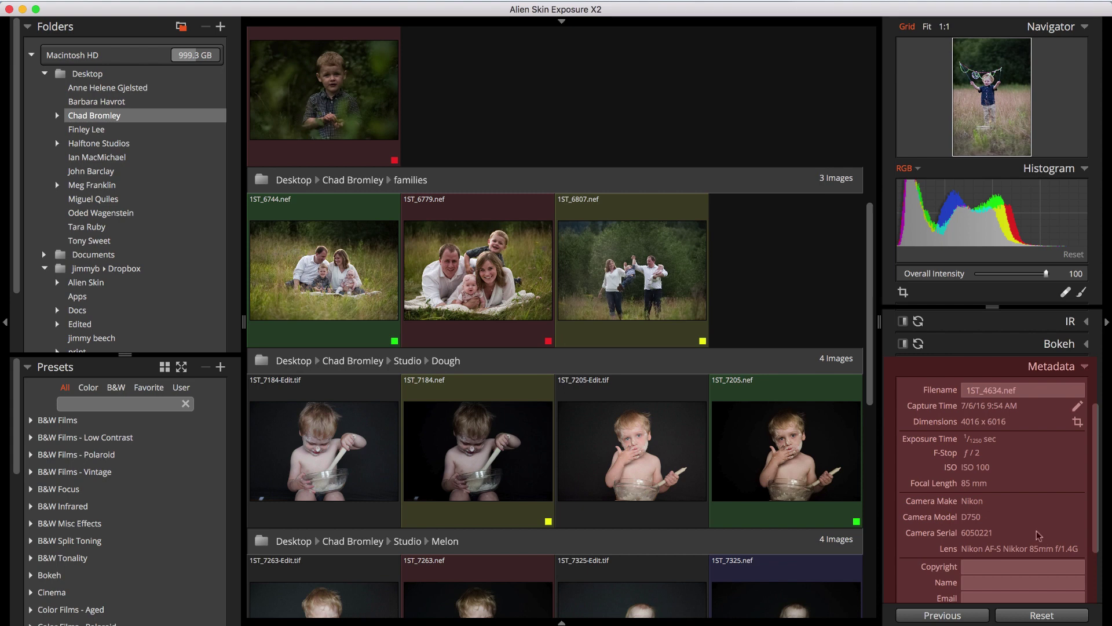
double_click(1000, 392)
type("pla")
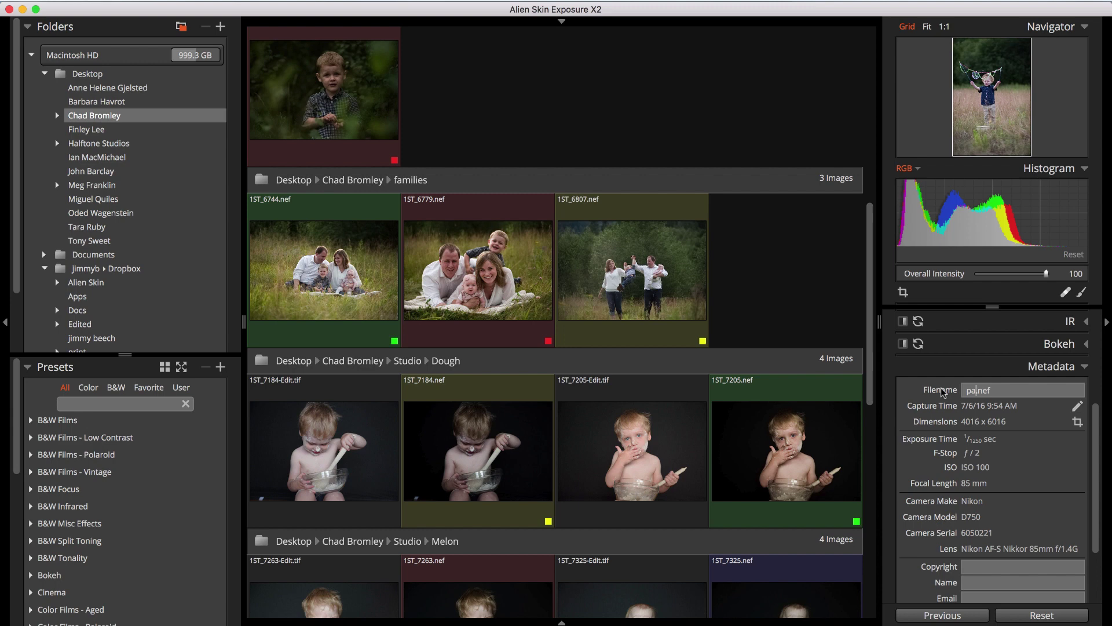
type("ywithbubble")
left_click(1015, 566)
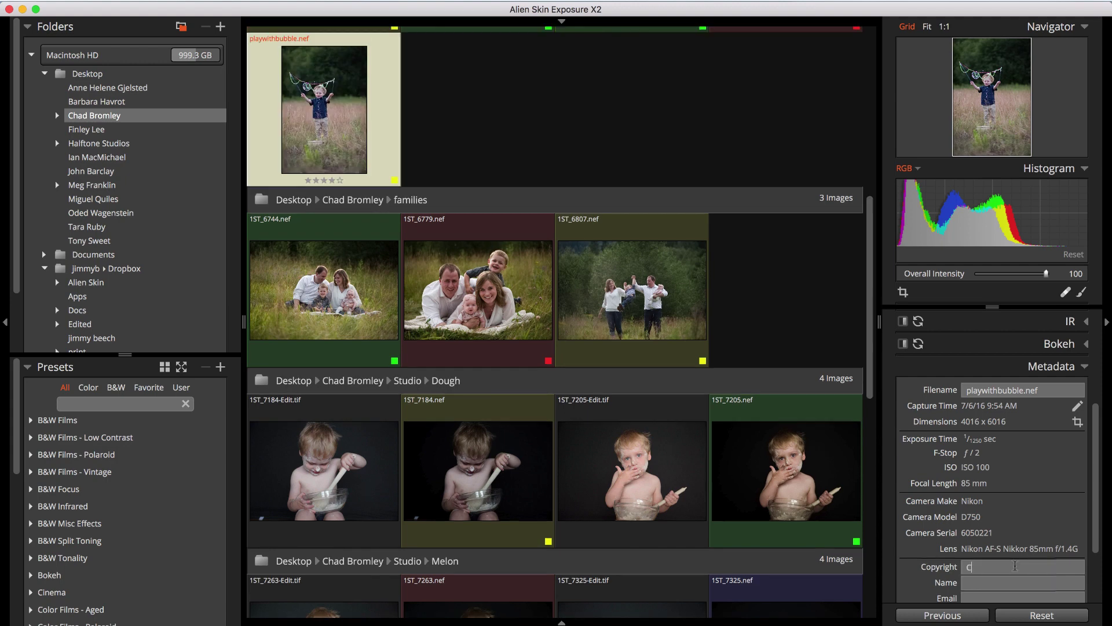
Shift the capture time by 2 h 10 min 44 s, making it 12:05 PM
left_click(1076, 409)
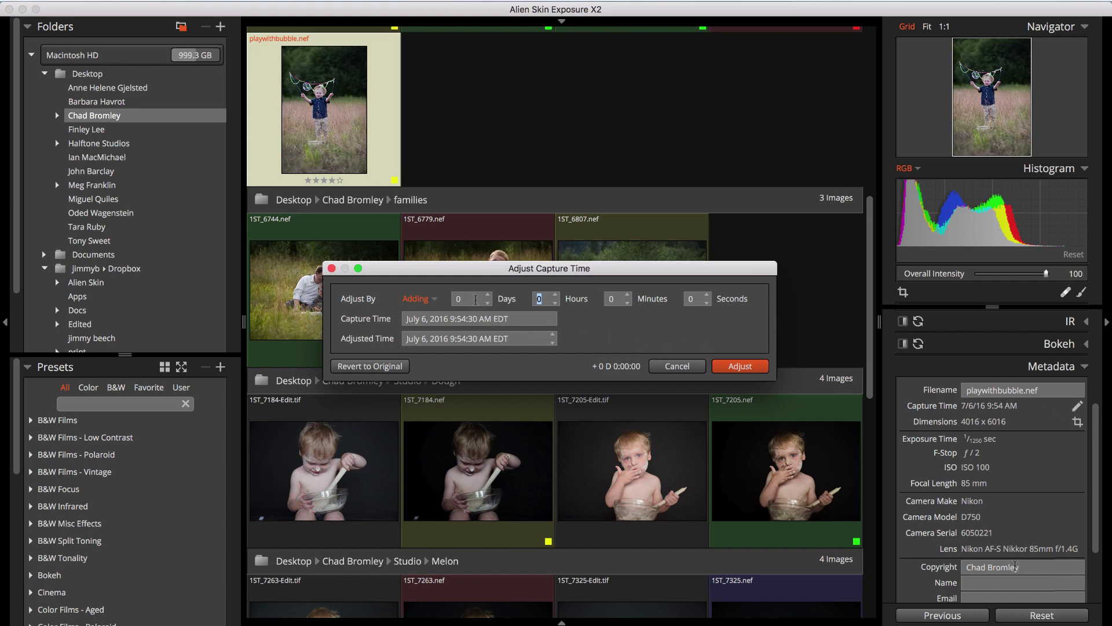
type("2")
type("10")
double_click(693, 299)
type("44")
left_click(727, 366)
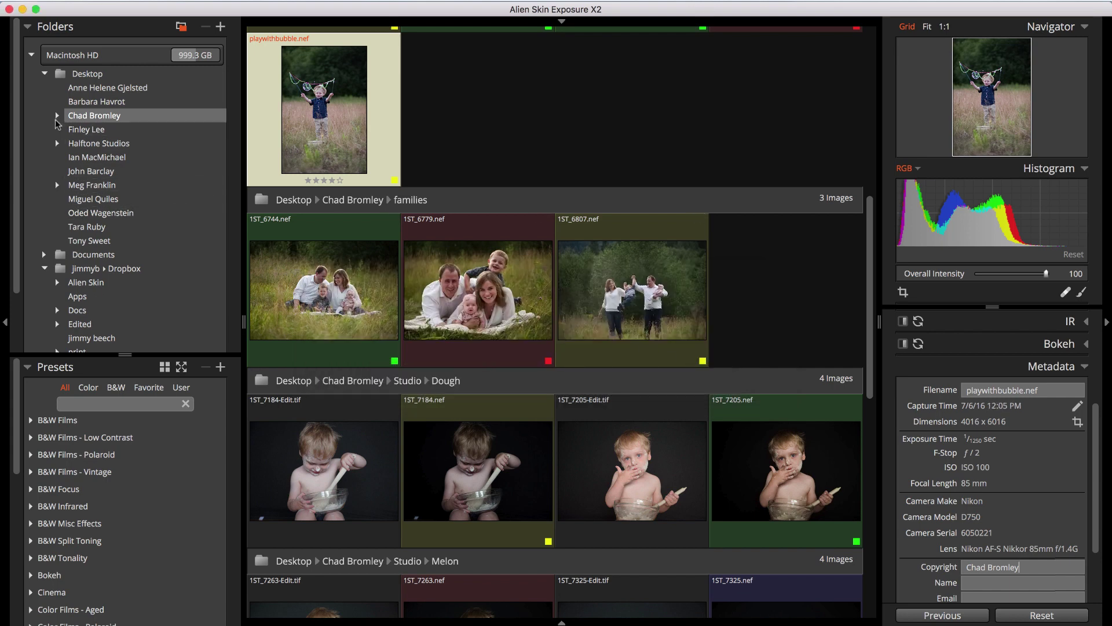
Expand the client folder and Studio to show the Studio ▸ Dough images
left_click(56, 117)
left_click(70, 144)
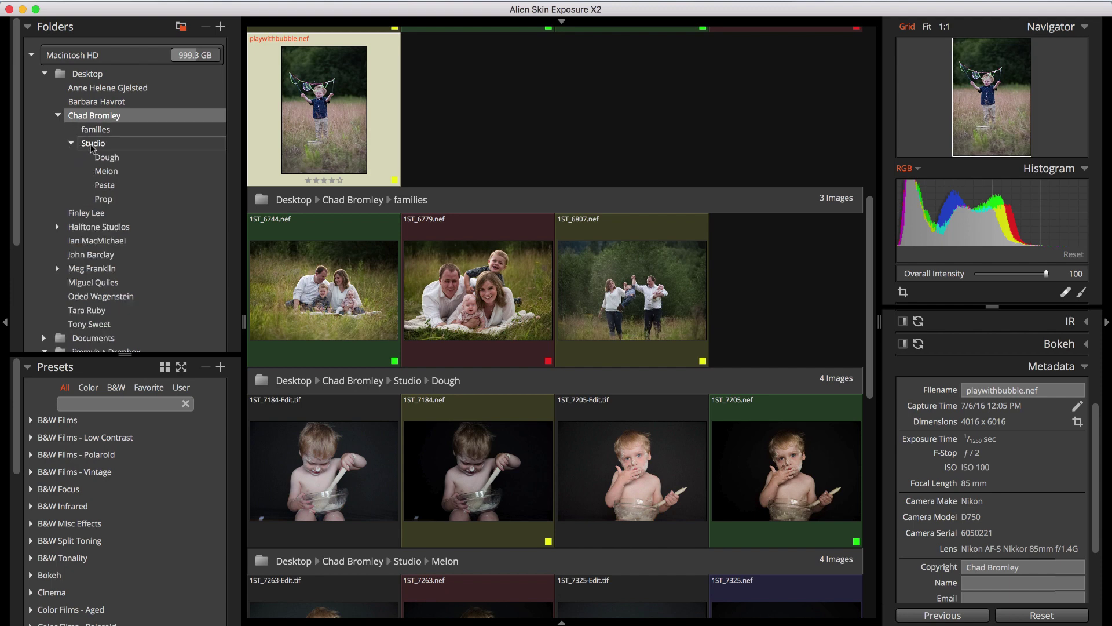
left_click(105, 147)
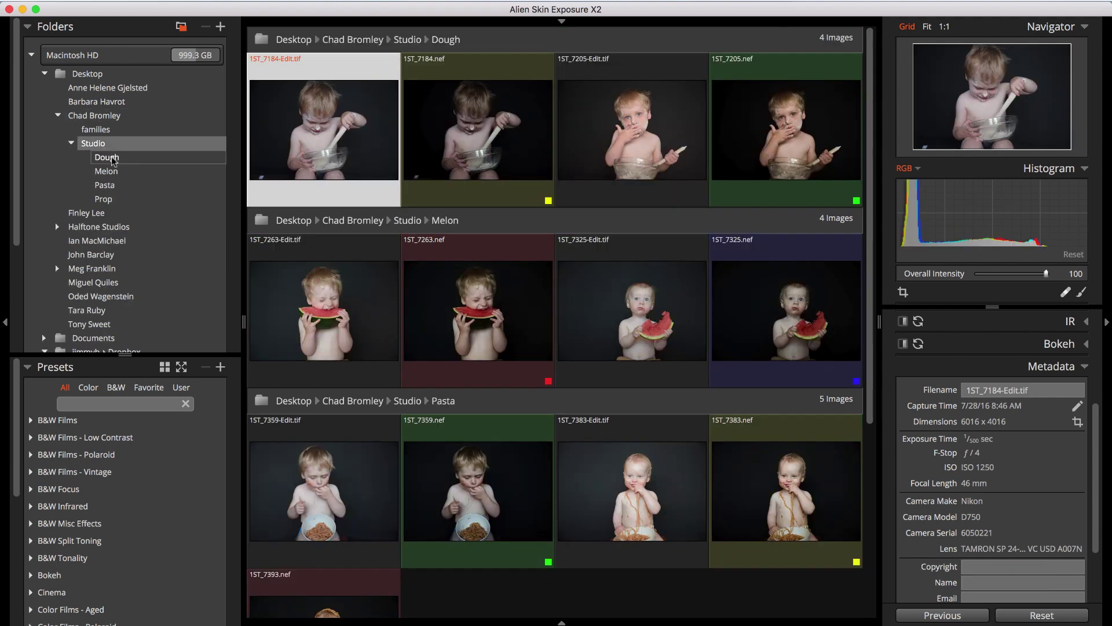
Move 1ST_7184.nef from Dough into the Pasta folder and view Pasta
left_click(107, 157)
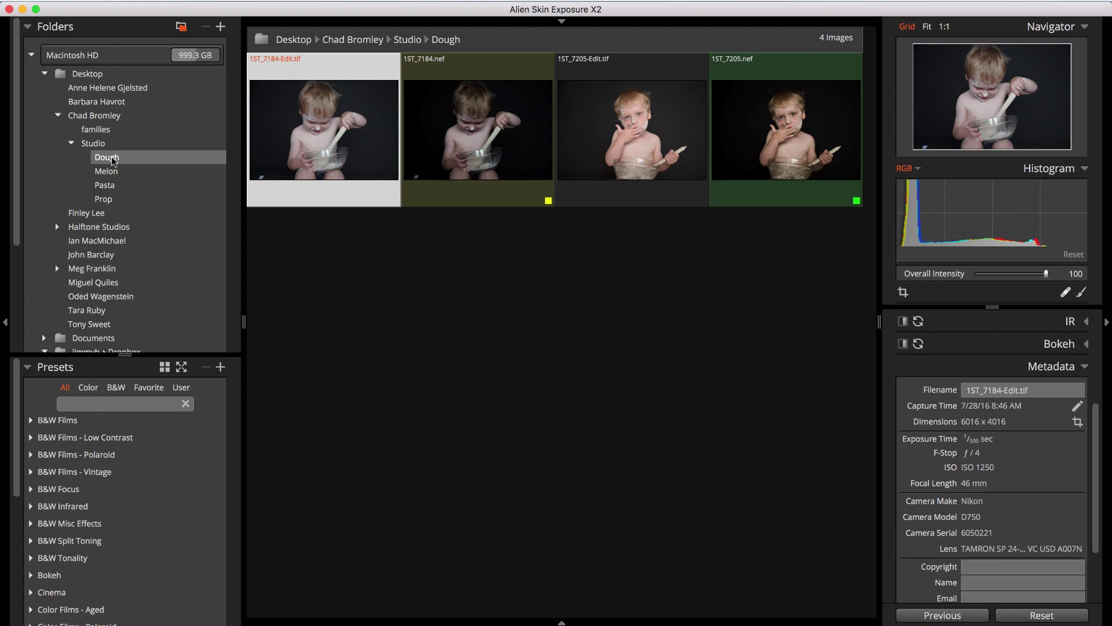
mouse_move(313, 155)
left_click_drag(432, 146, 112, 191)
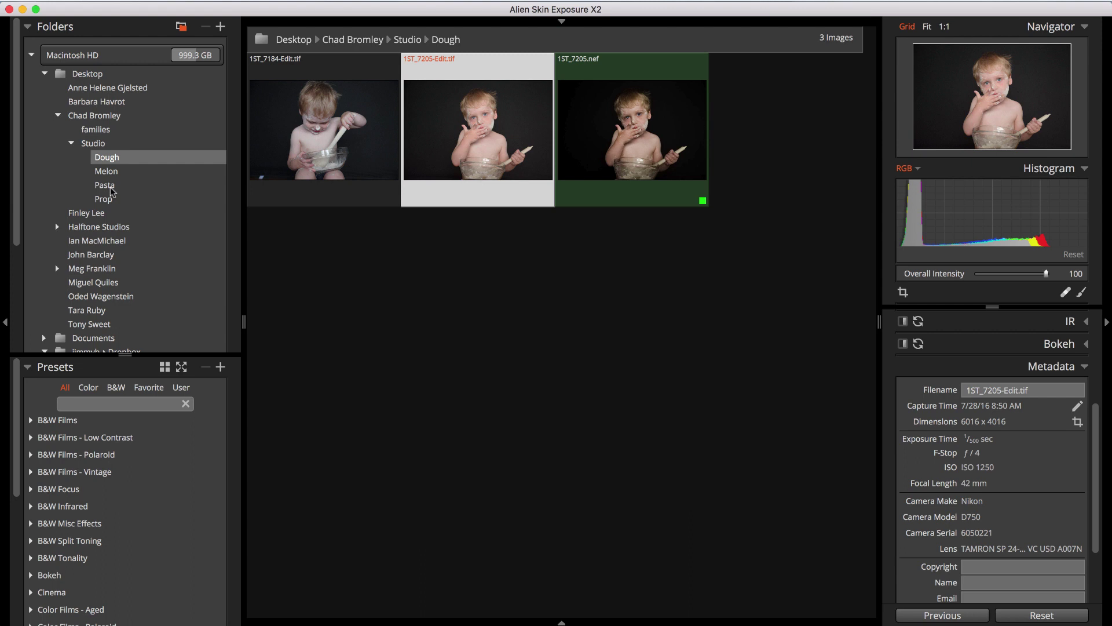
left_click(105, 185)
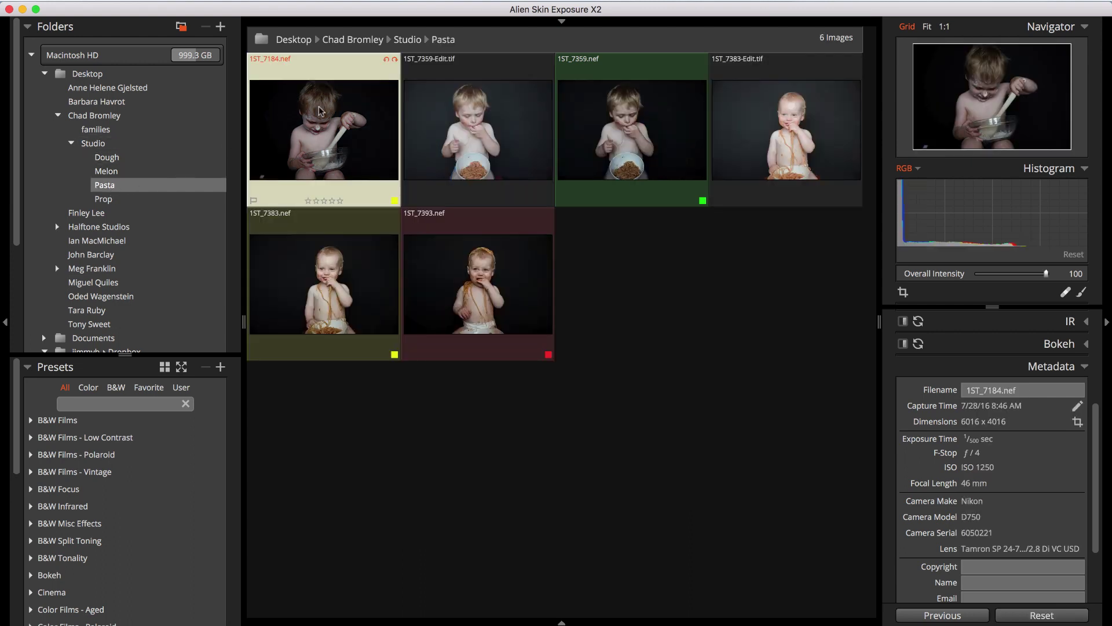
Copy 1ST_7184.nef from Pasta back into Dough and view Dough
left_click_drag(322, 116, 120, 159)
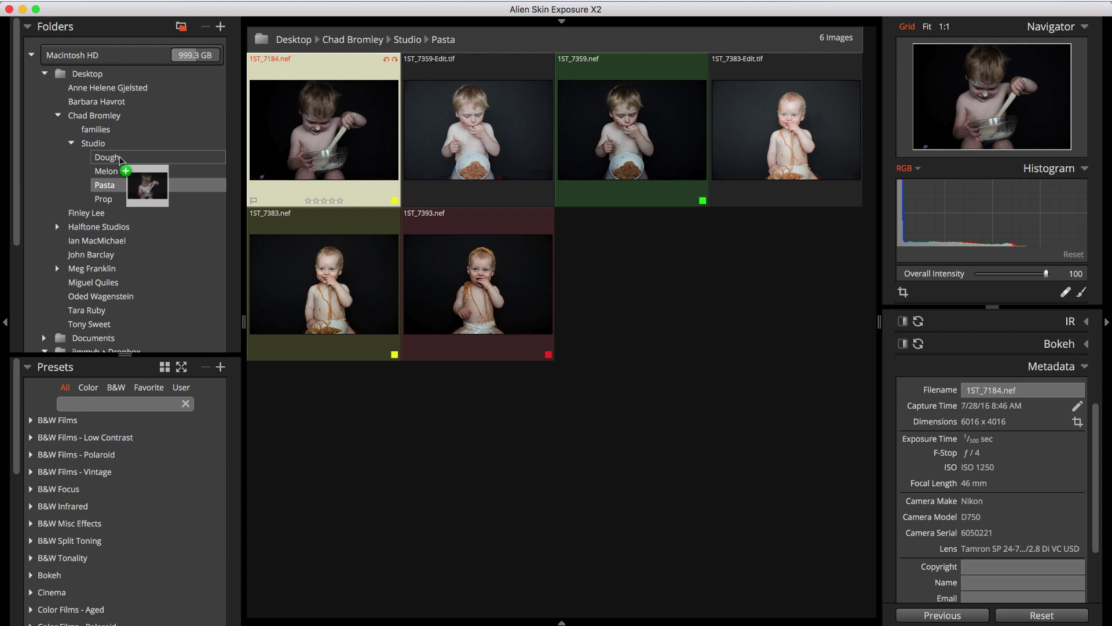
left_click_drag(120, 158, 121, 160)
left_click(121, 160)
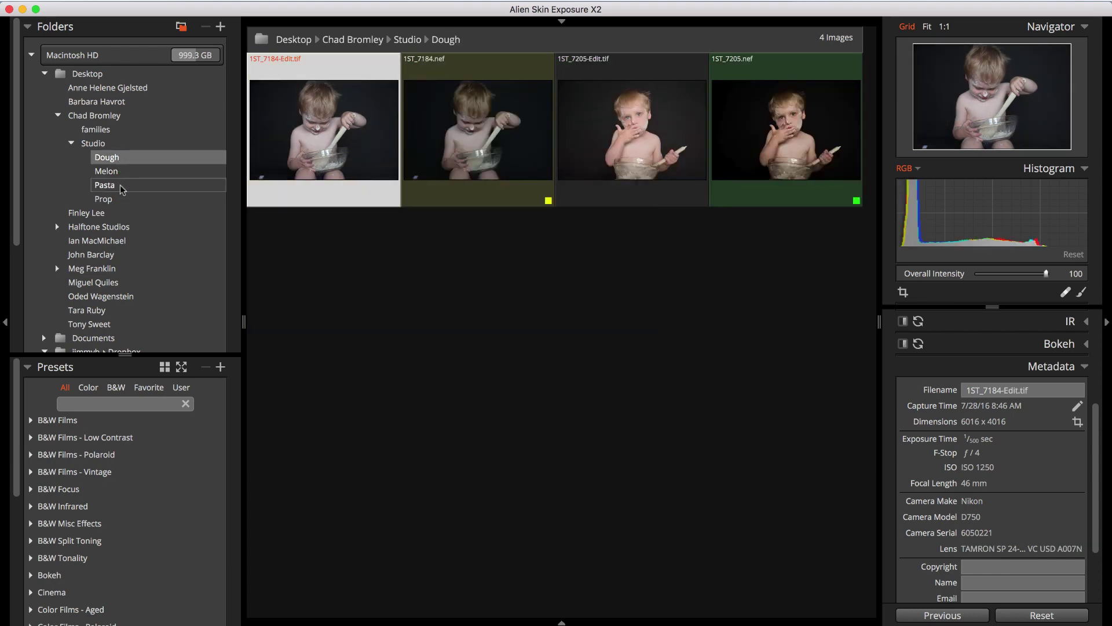
Cut 1ST_7184.nef from Pasta, paste it into Dough, and replace the existing file
left_click(120, 185)
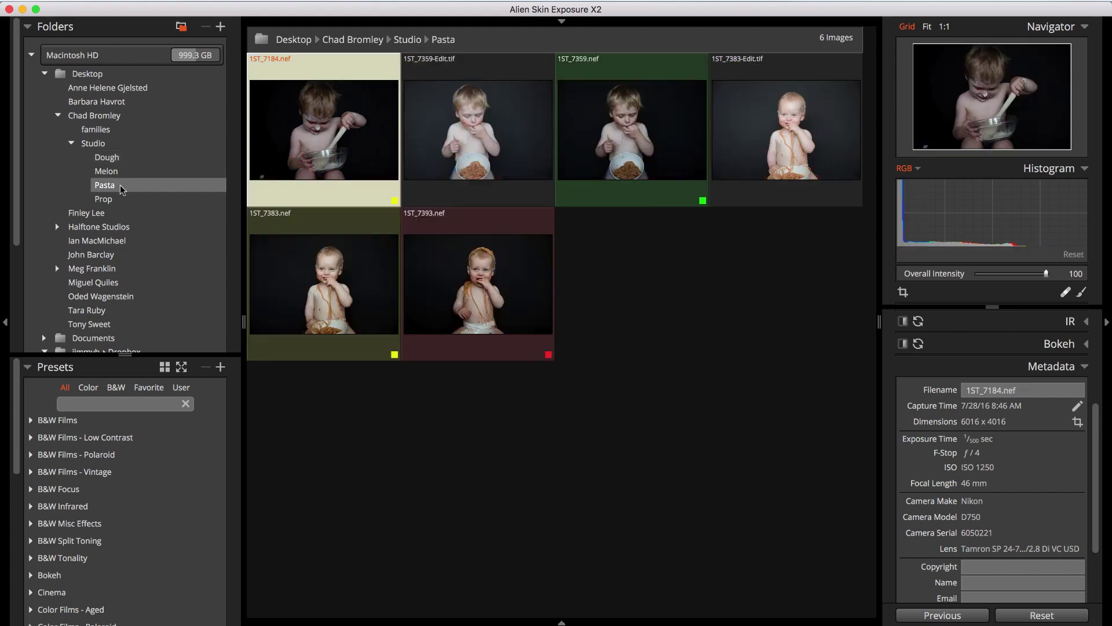
right_click(297, 143)
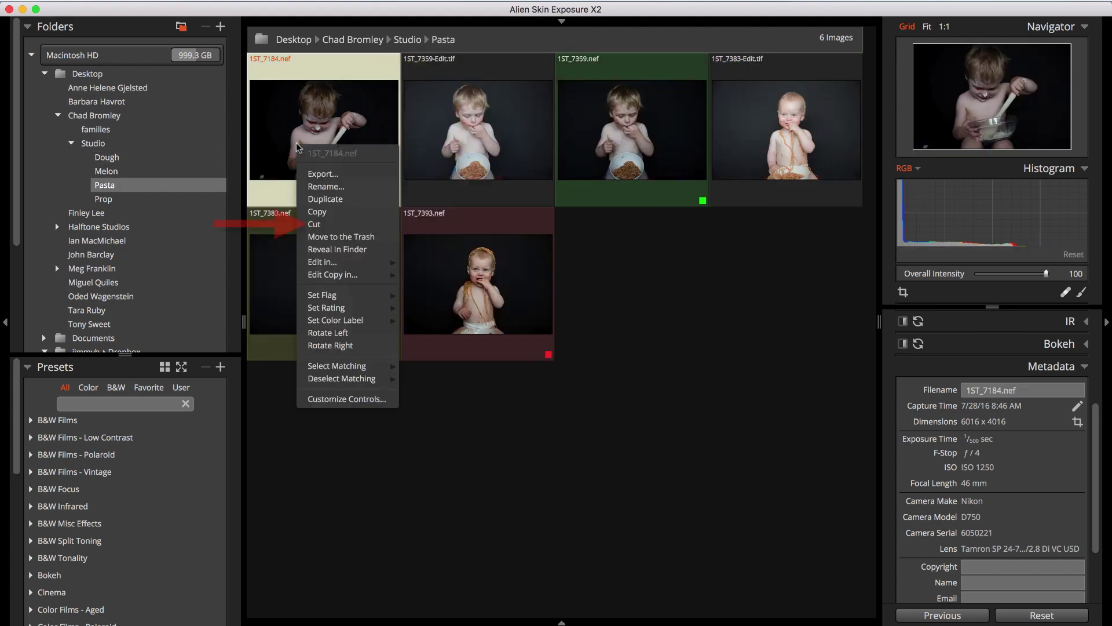
left_click(328, 225)
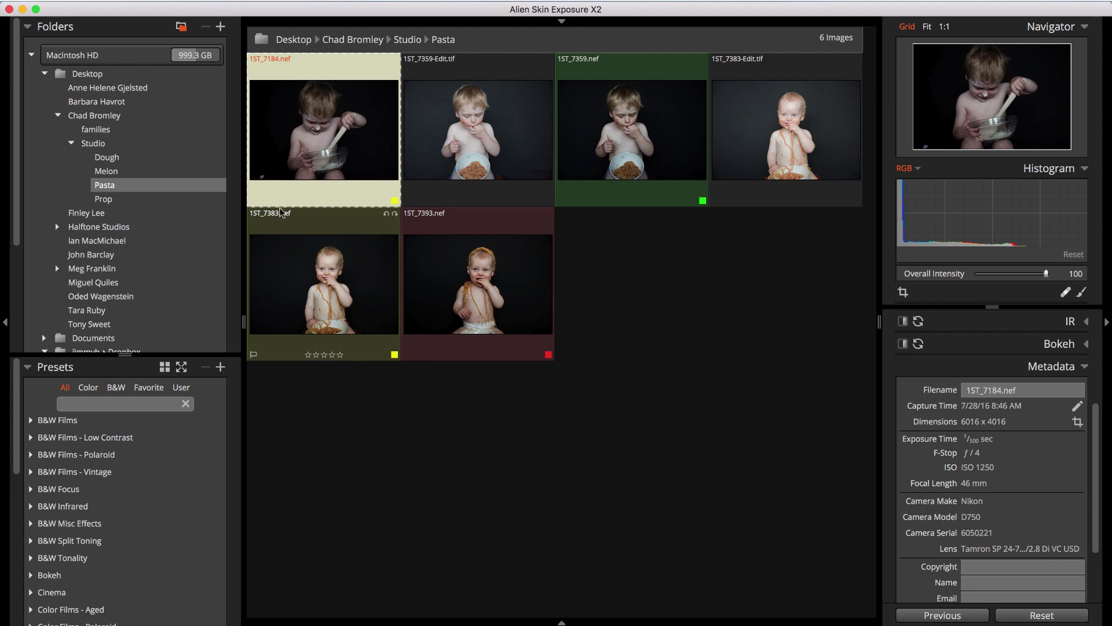
left_click(118, 157)
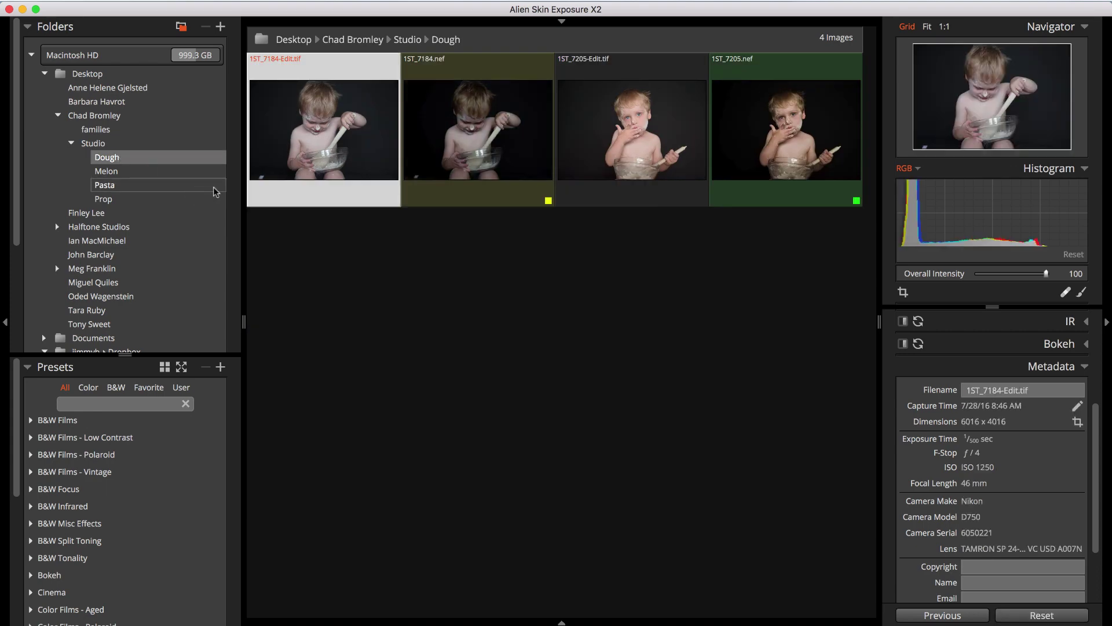
key("super+v")
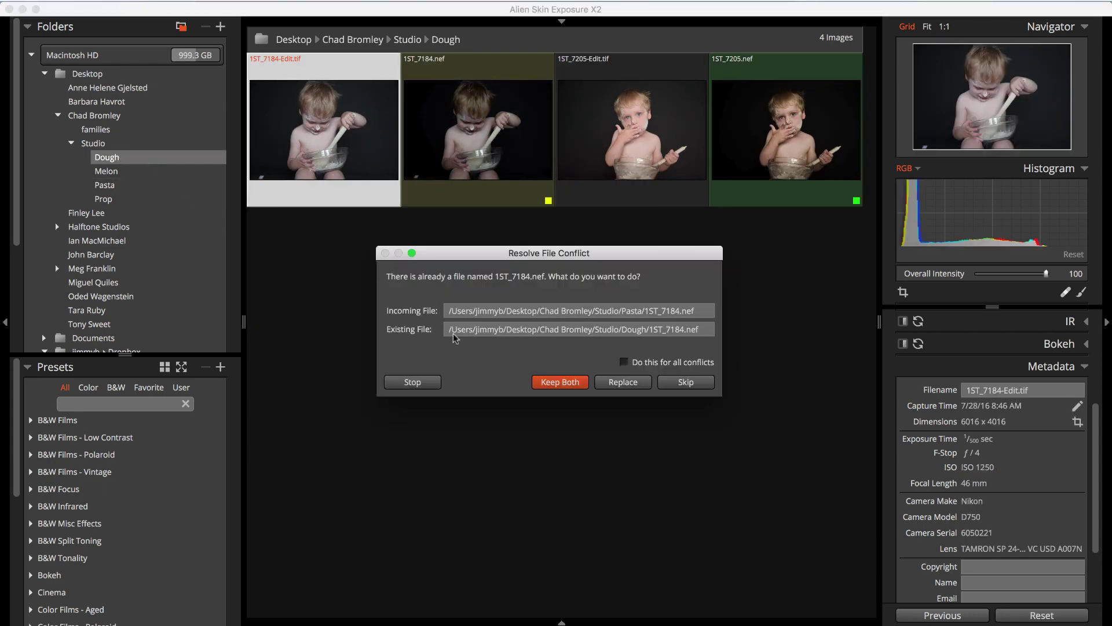
left_click(631, 380)
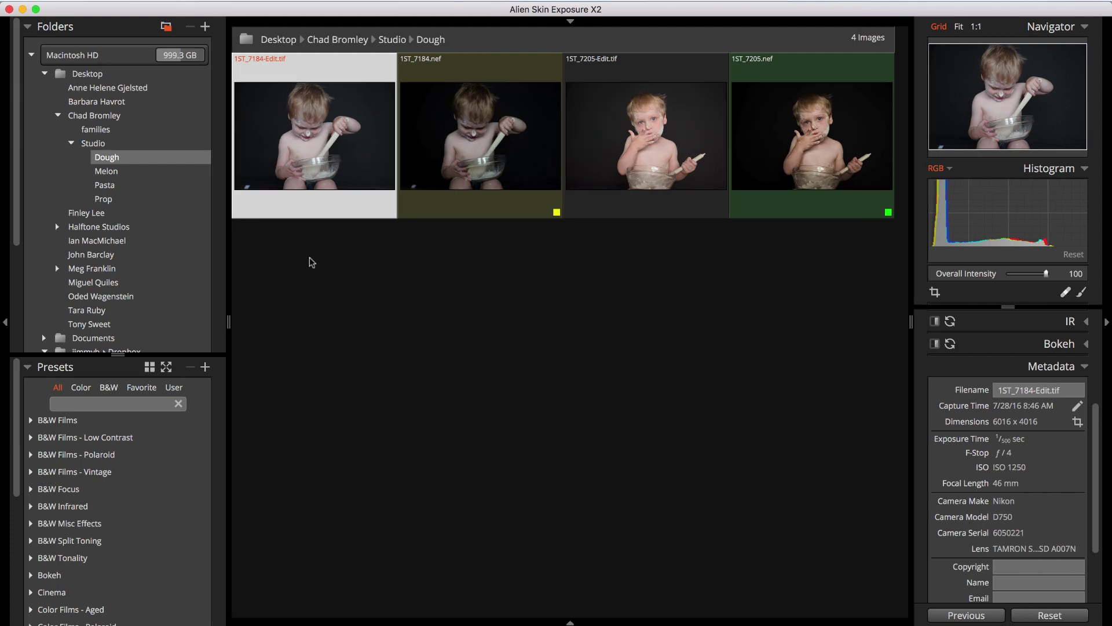
Copy 1ST_7184-Edit.tif into the client's Finder folder, view it in columns, and return to Exposure X2
left_click_drag(327, 153, 329, 602)
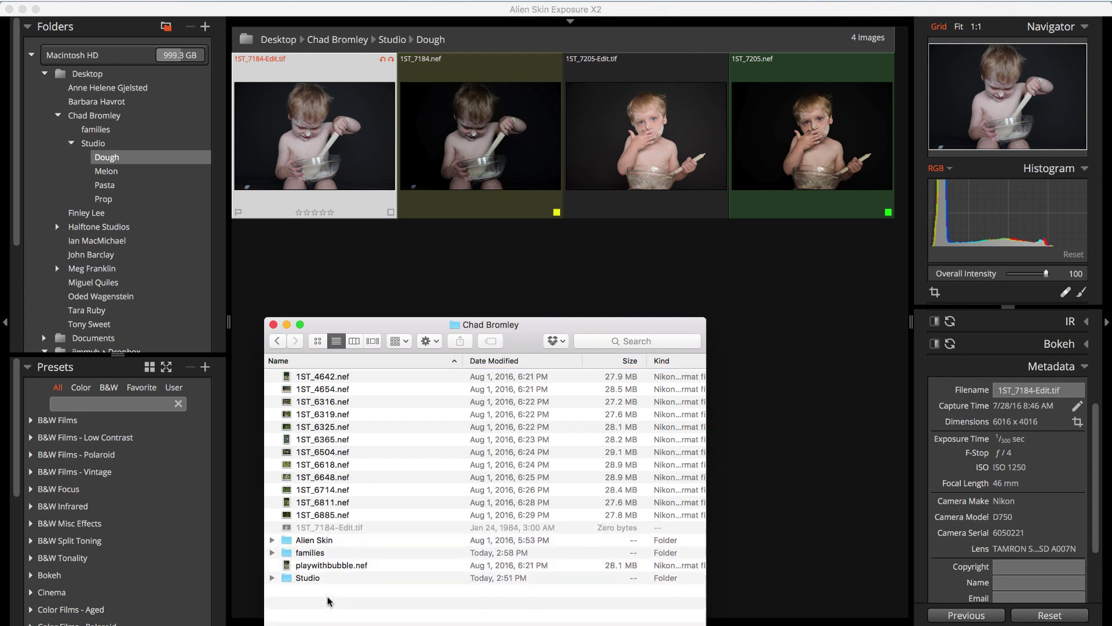
left_click(342, 528)
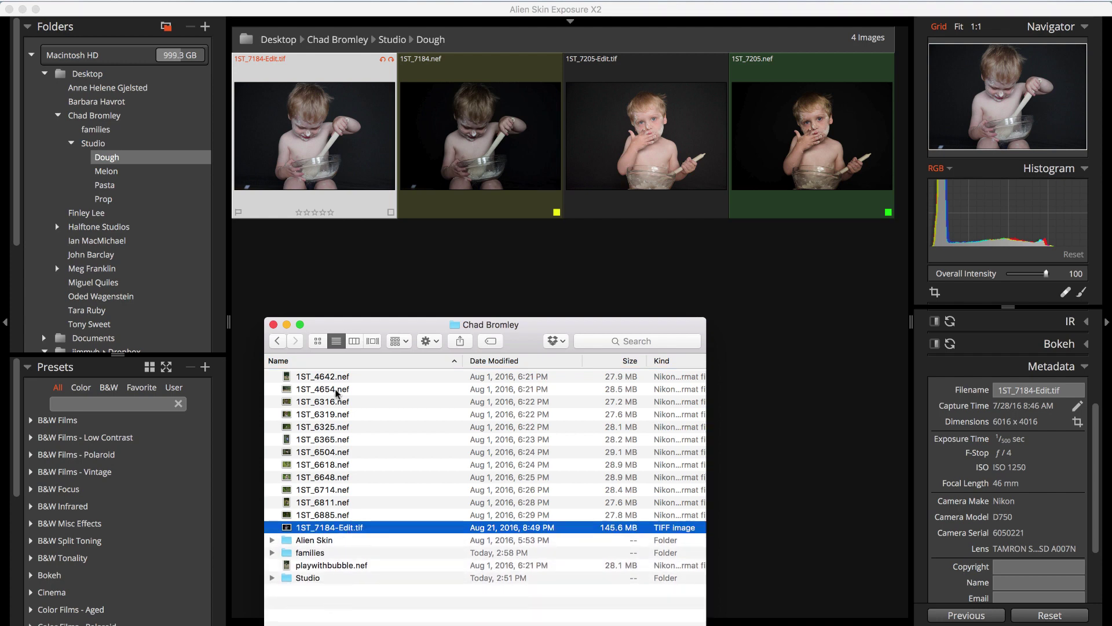
left_click(347, 341)
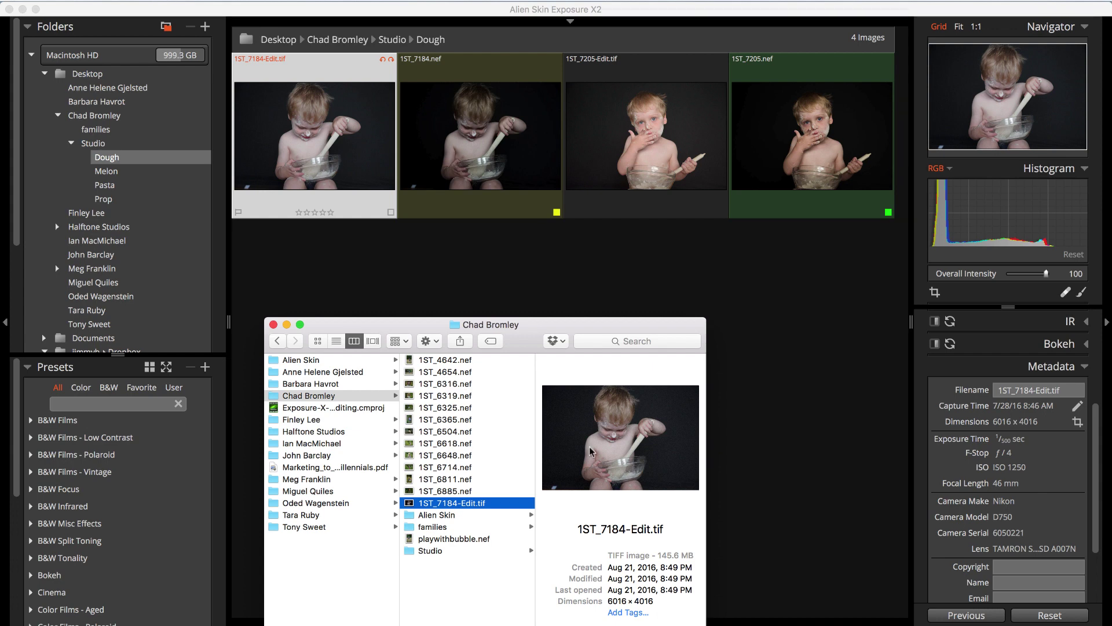
left_click(733, 430)
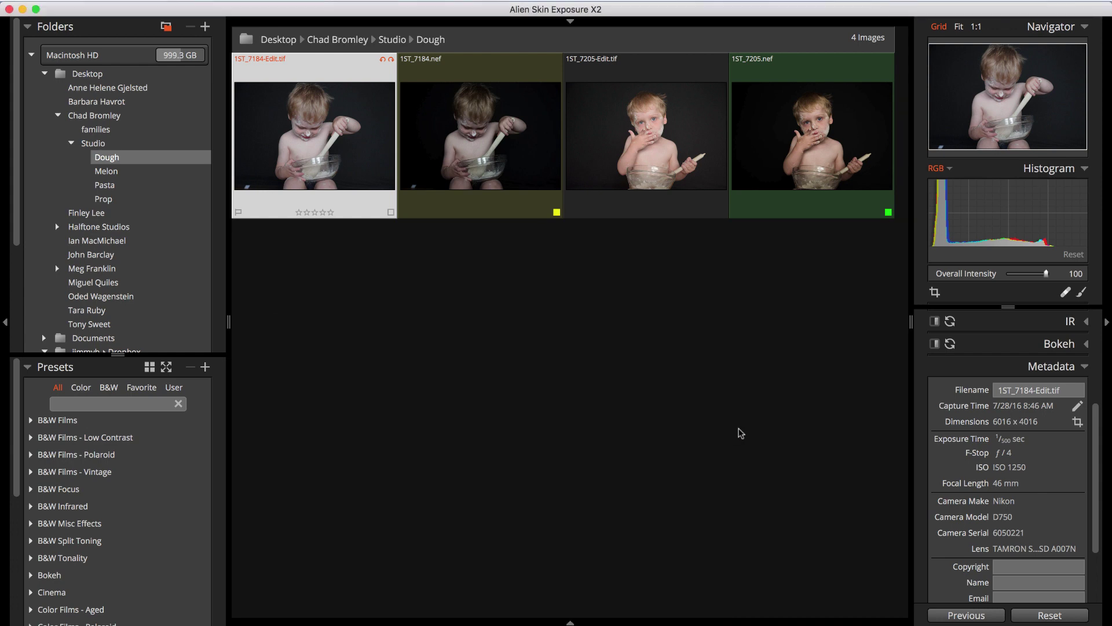
Rename the edited TIFF to 'Stirring like a boss.tif'
right_click(295, 116)
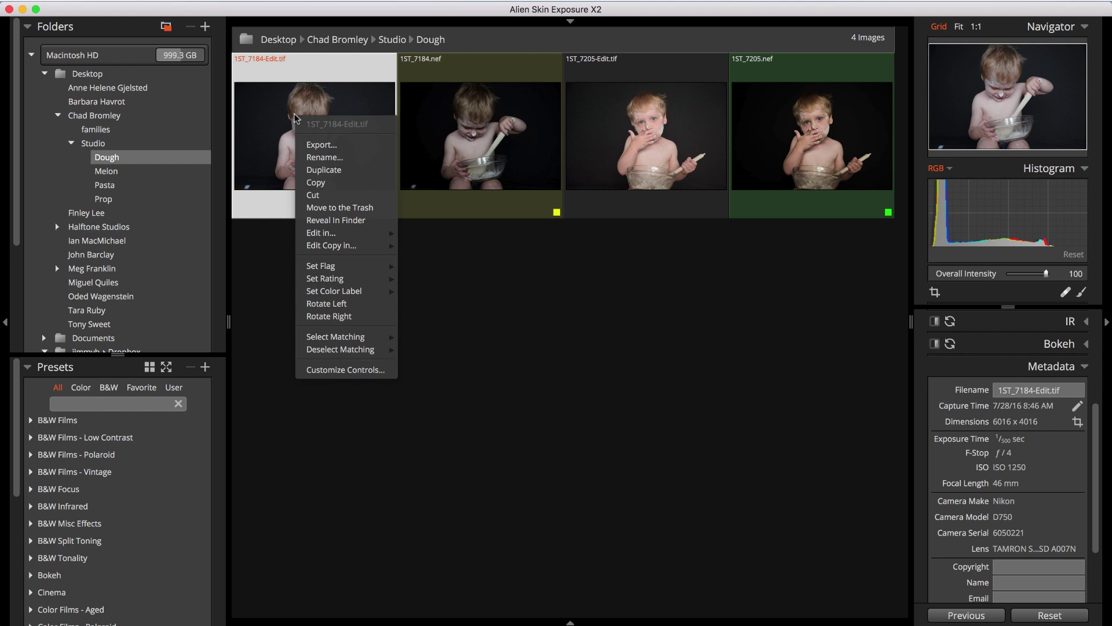
left_click(333, 157)
type("Stirring like a boss")
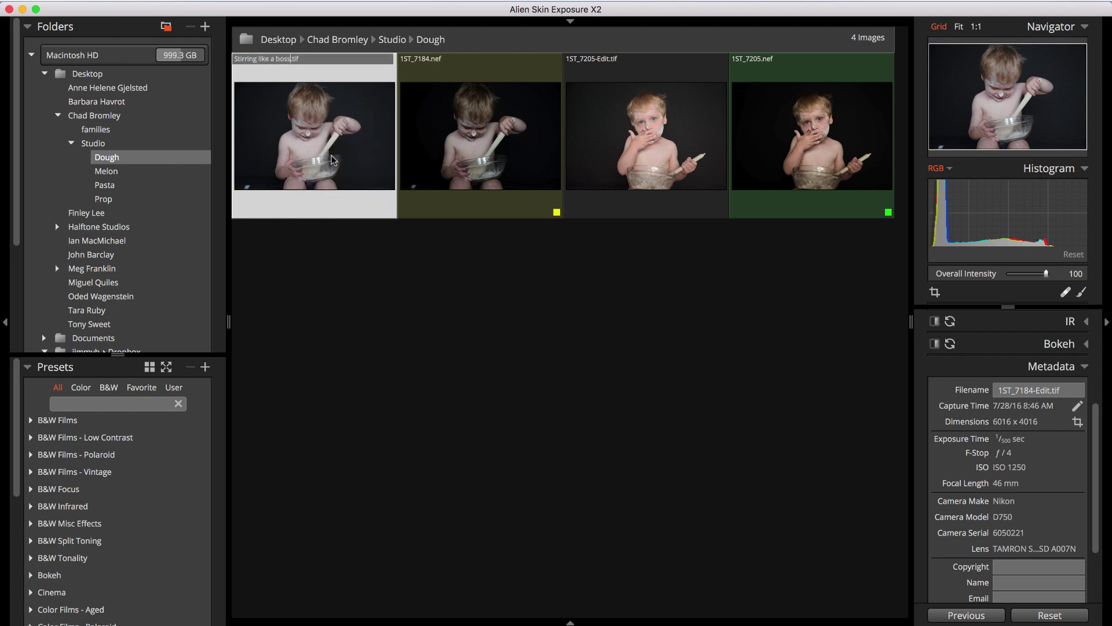
key("Return")
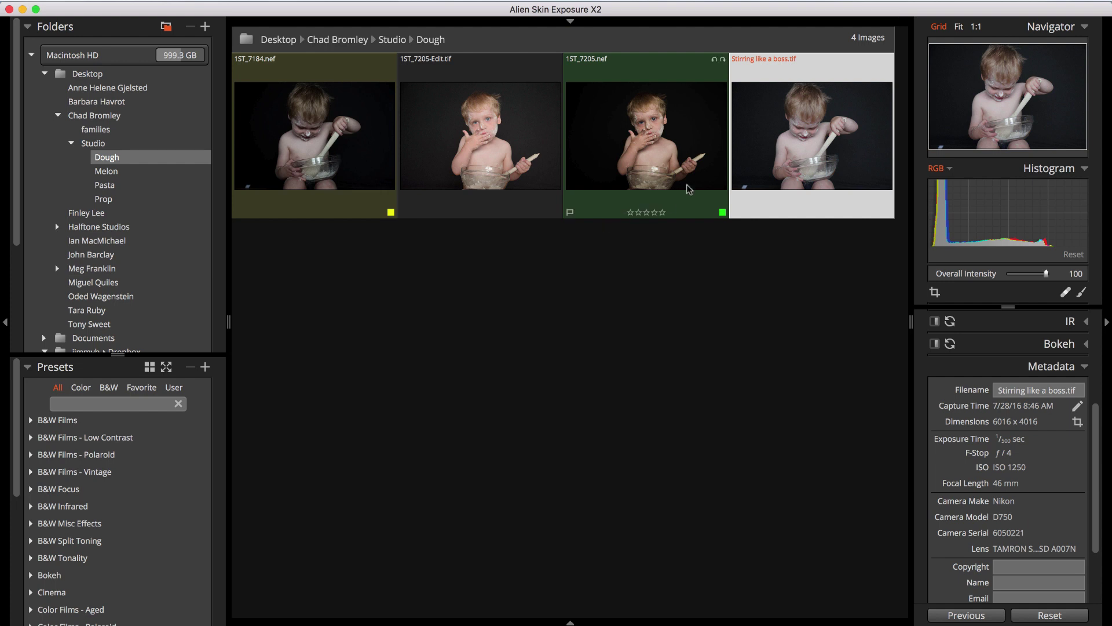
Duplicate Stirring like a boss.tif, then move the 'copy' duplicate to the Trash
right_click(769, 139)
left_click(798, 196)
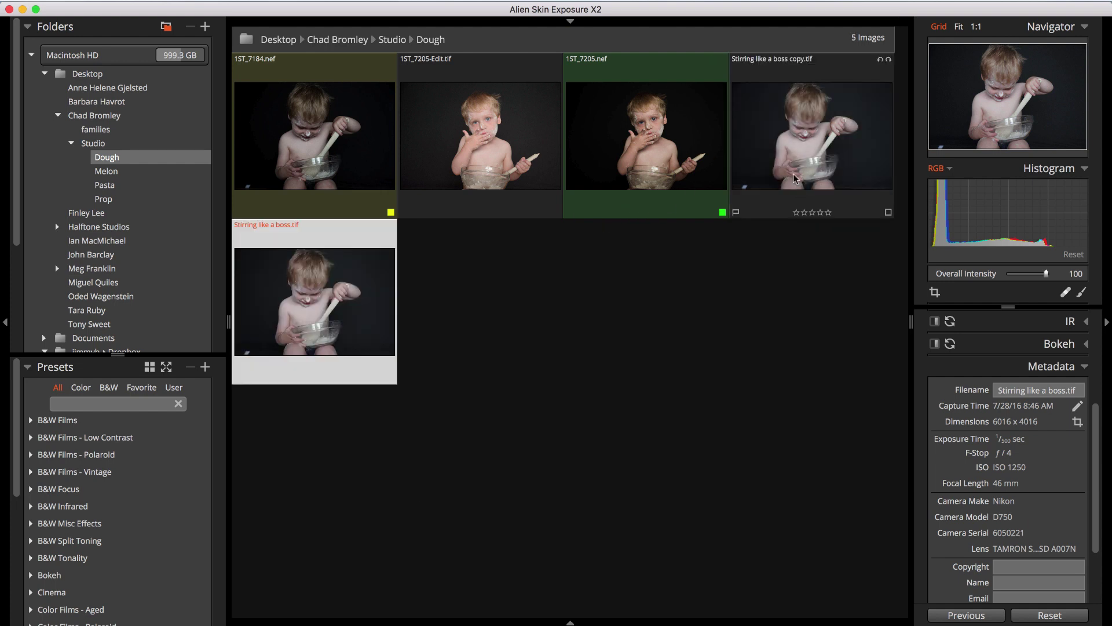
left_click(793, 176)
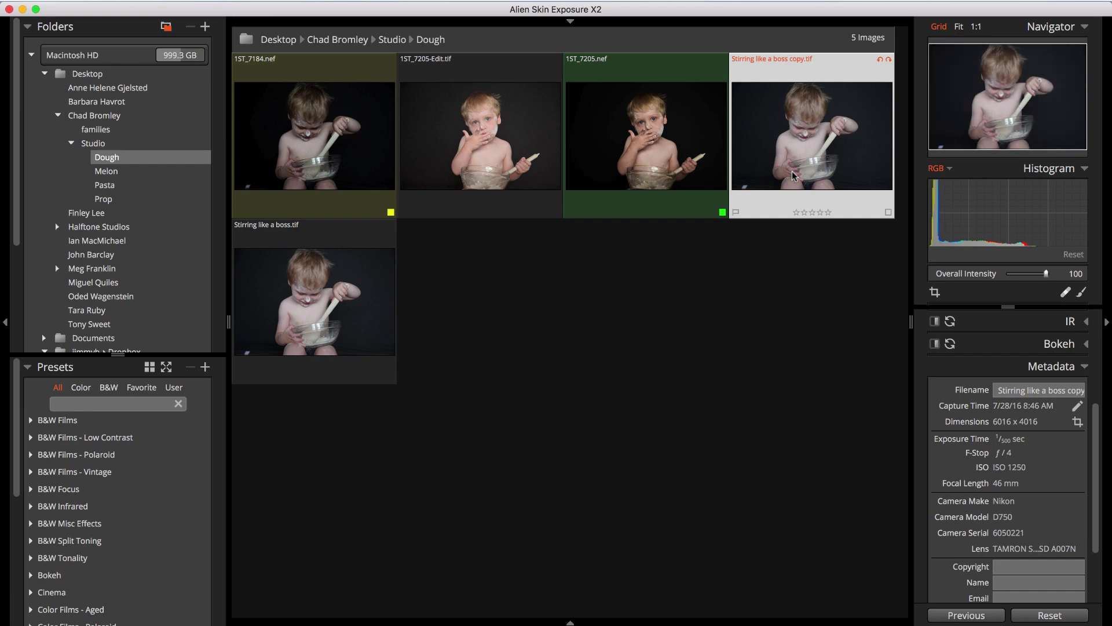
right_click(794, 176)
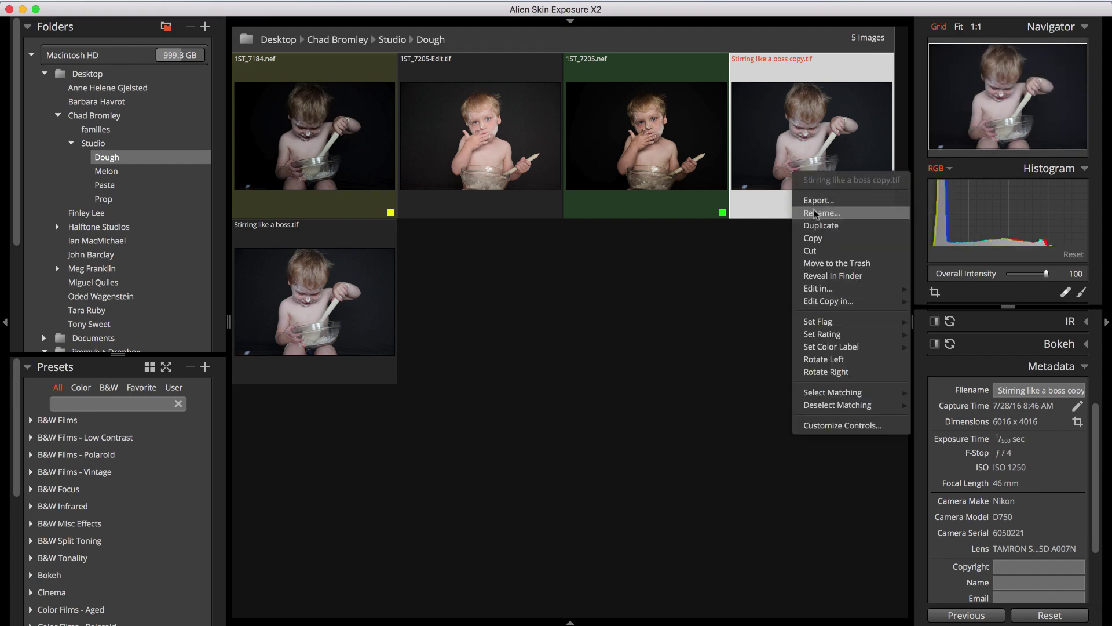
left_click(819, 263)
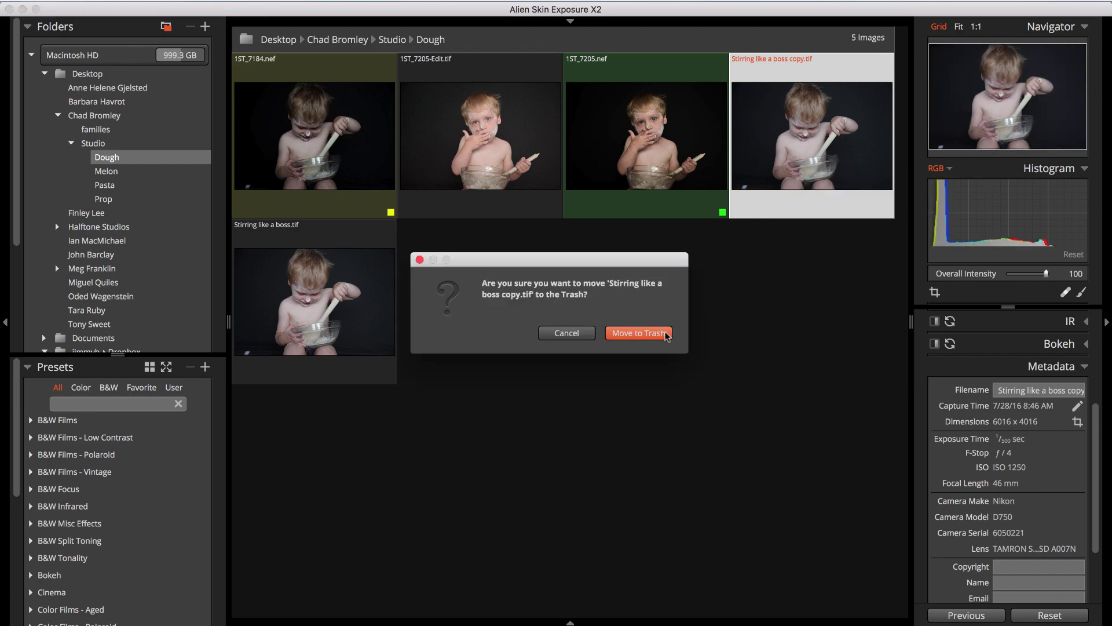
left_click(638, 333)
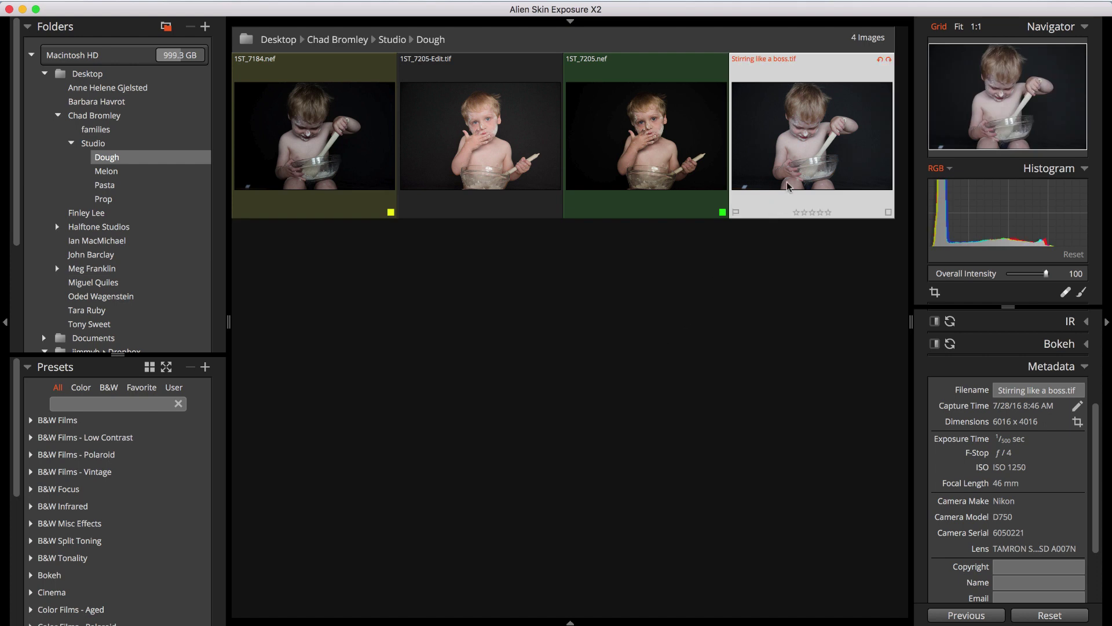
left_click(361, 179, "shift")
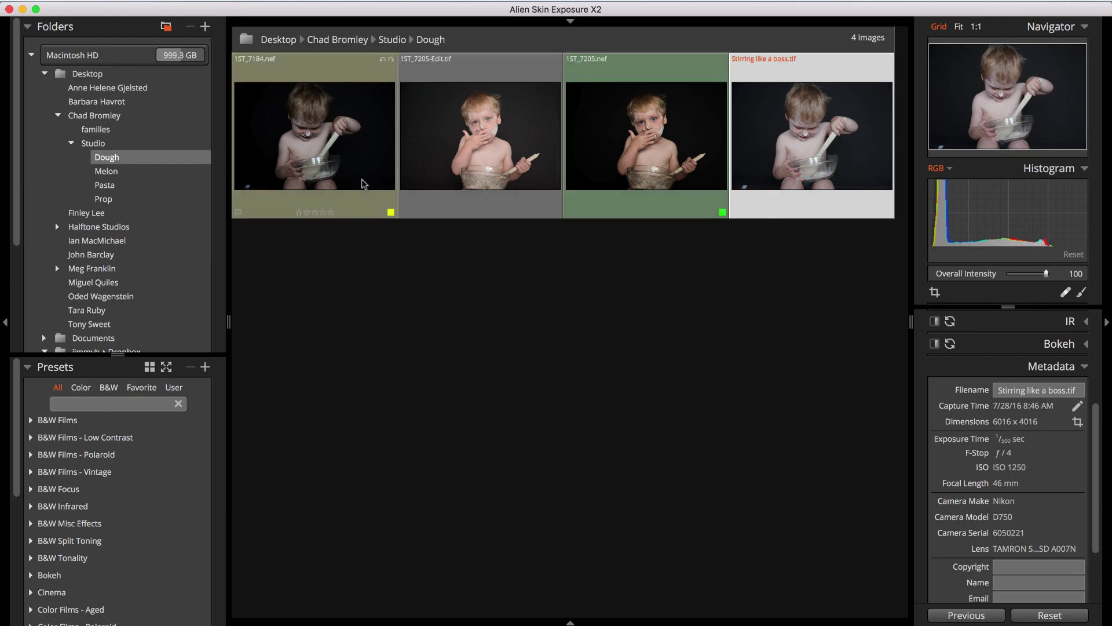
right_click(369, 174)
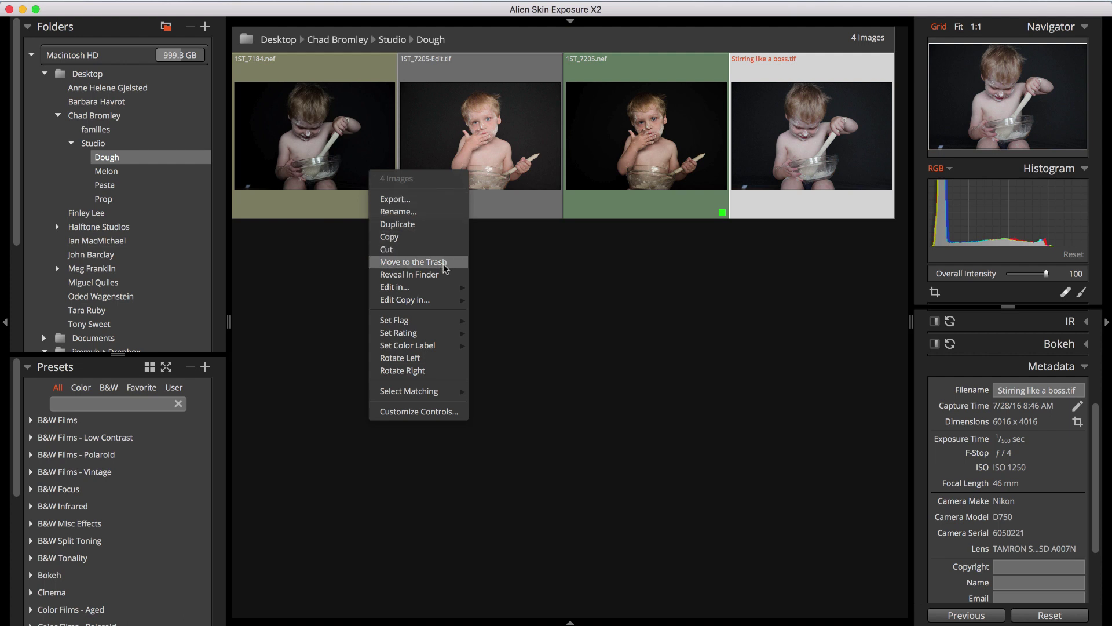
left_click(497, 261)
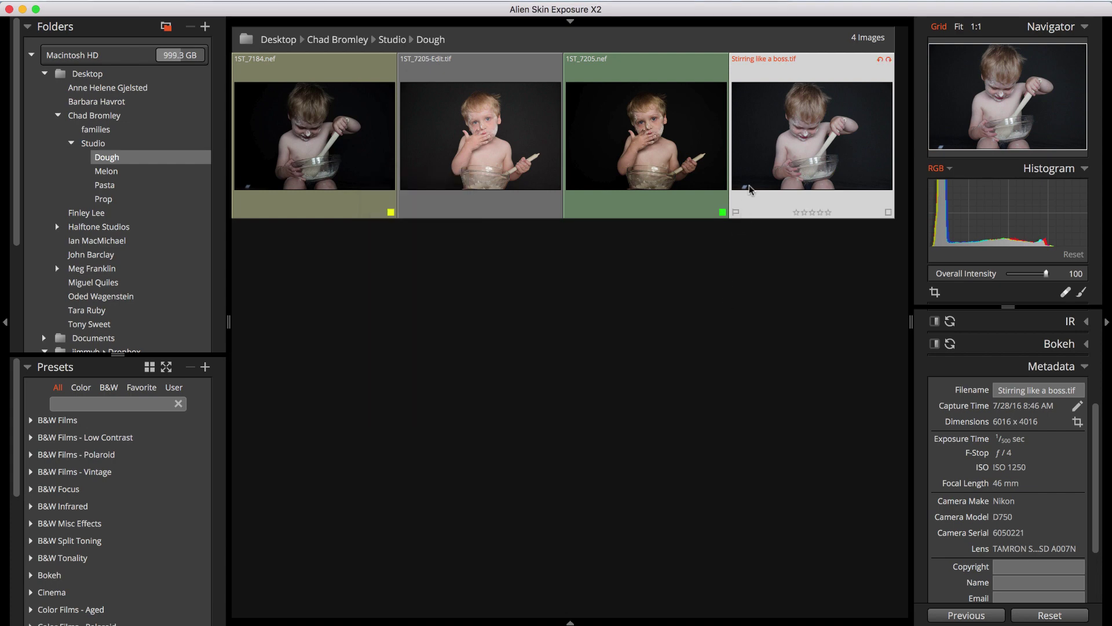
right_click(752, 167)
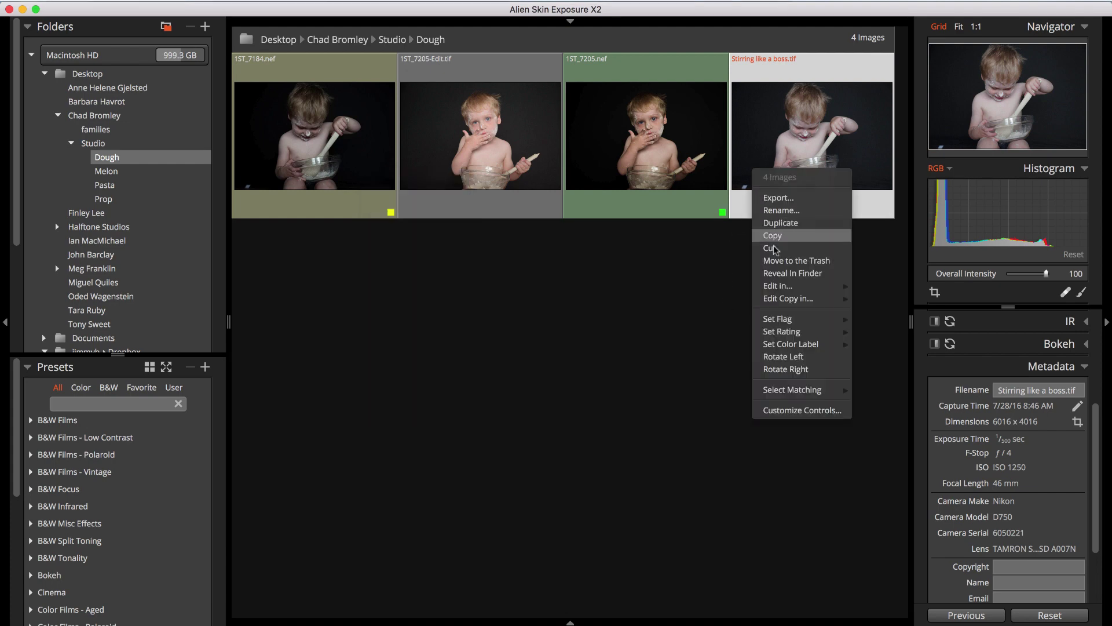
left_click(783, 273)
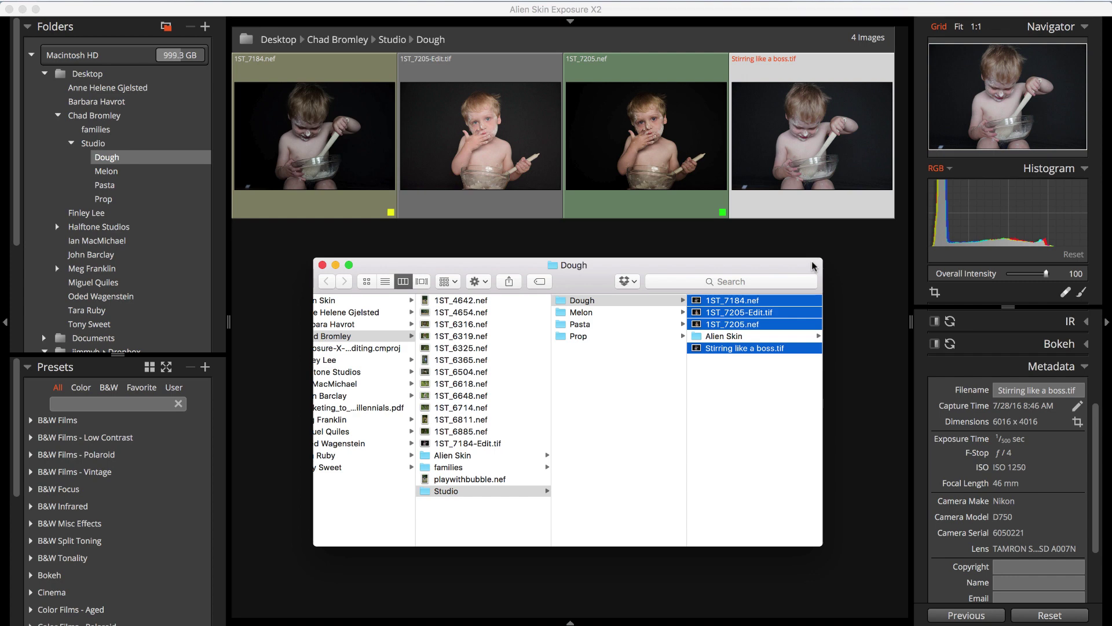
left_click(851, 304)
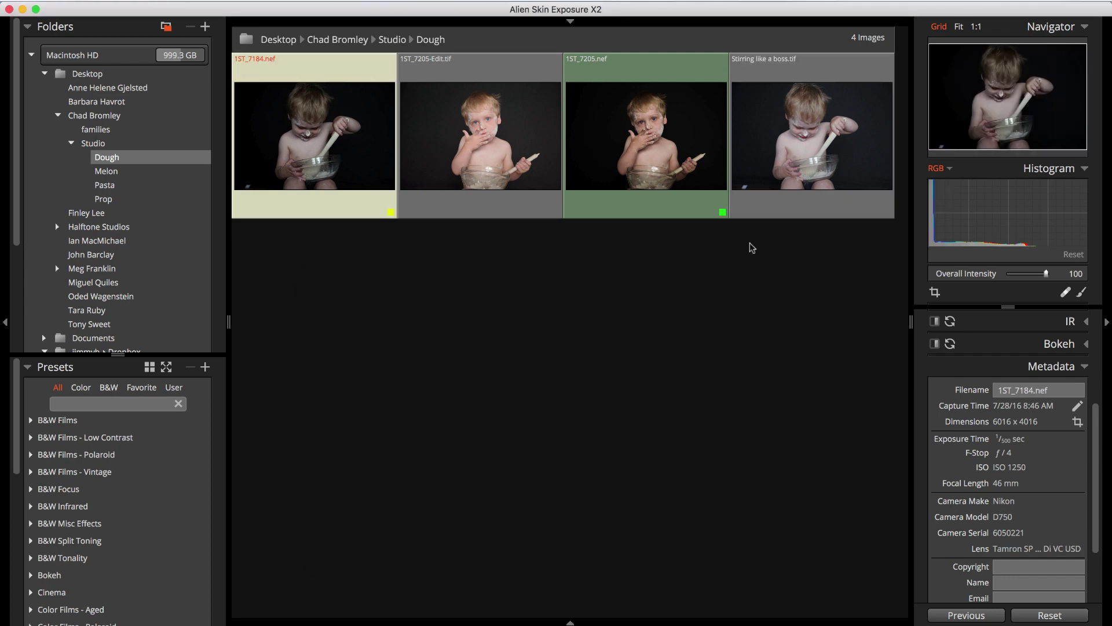
View Stirring like a boss.tif large above the filmstrip and set Basic Exposure to -0.68
left_click(761, 176)
double_click(761, 177)
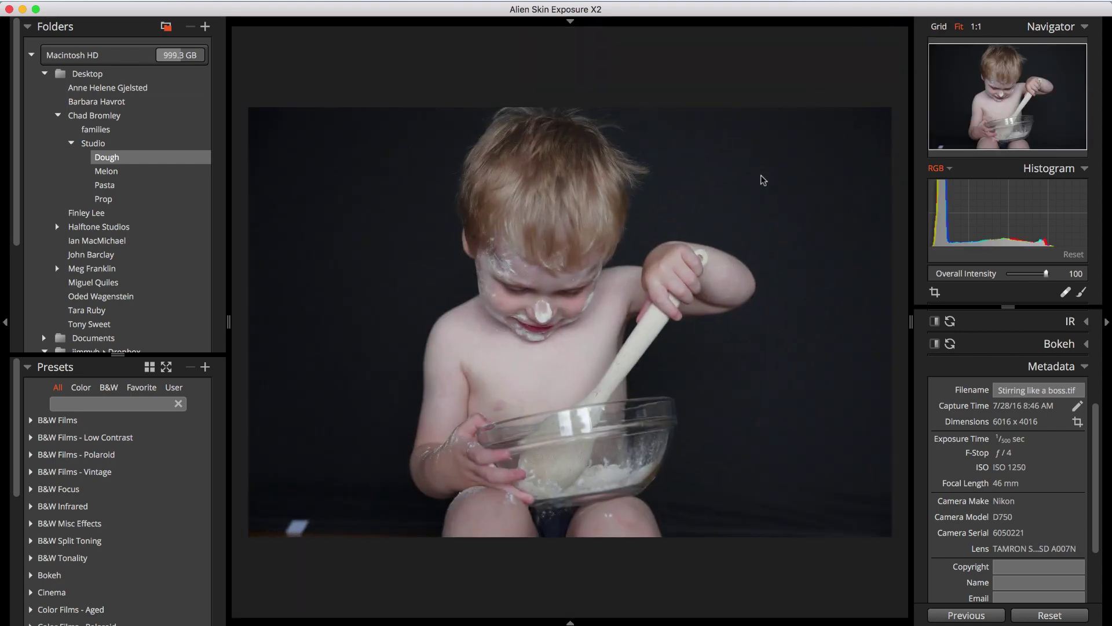
left_click(573, 621)
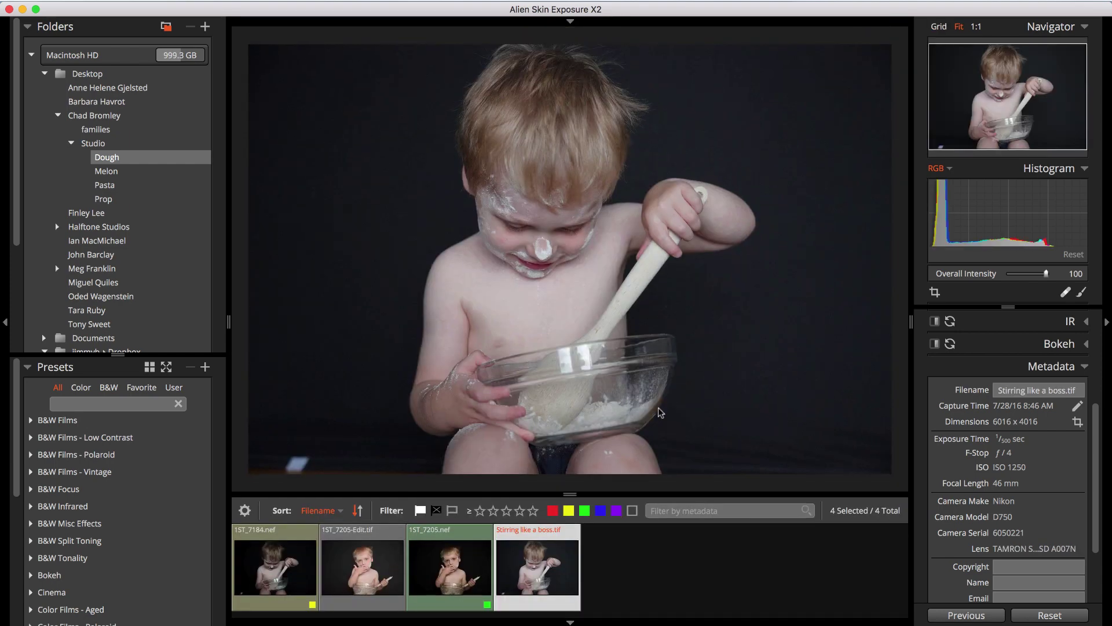
scroll(1008, 440, "up", 6)
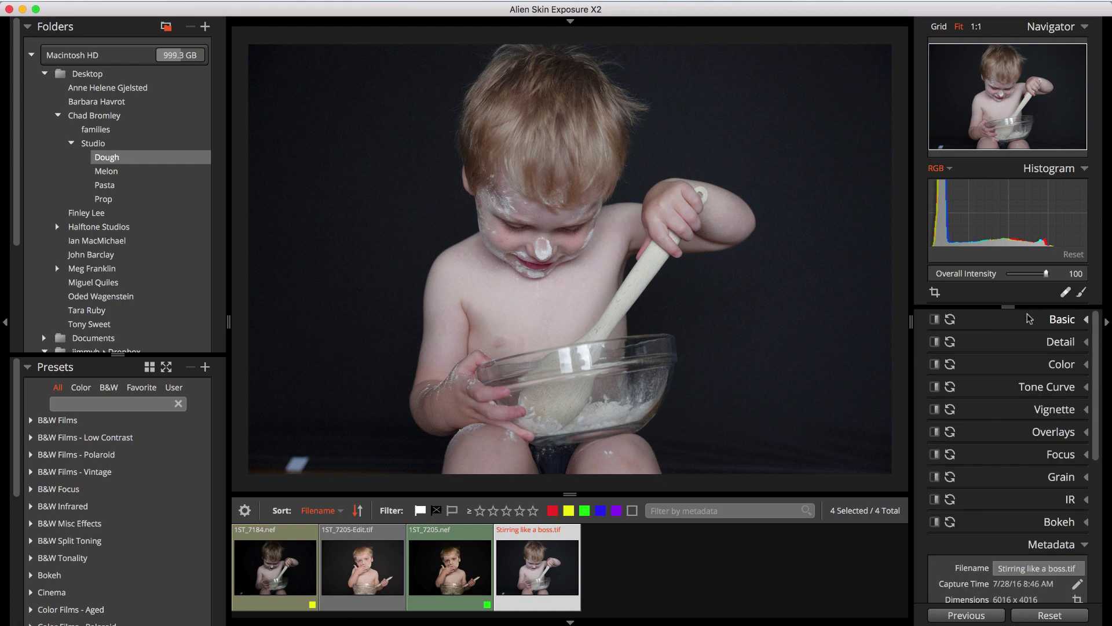
left_click(1062, 319)
left_click_drag(1013, 393, 1021, 409)
Rename 1ST_7205.nef in the filmstrip to 'Yummy.nef'
right_click(426, 565)
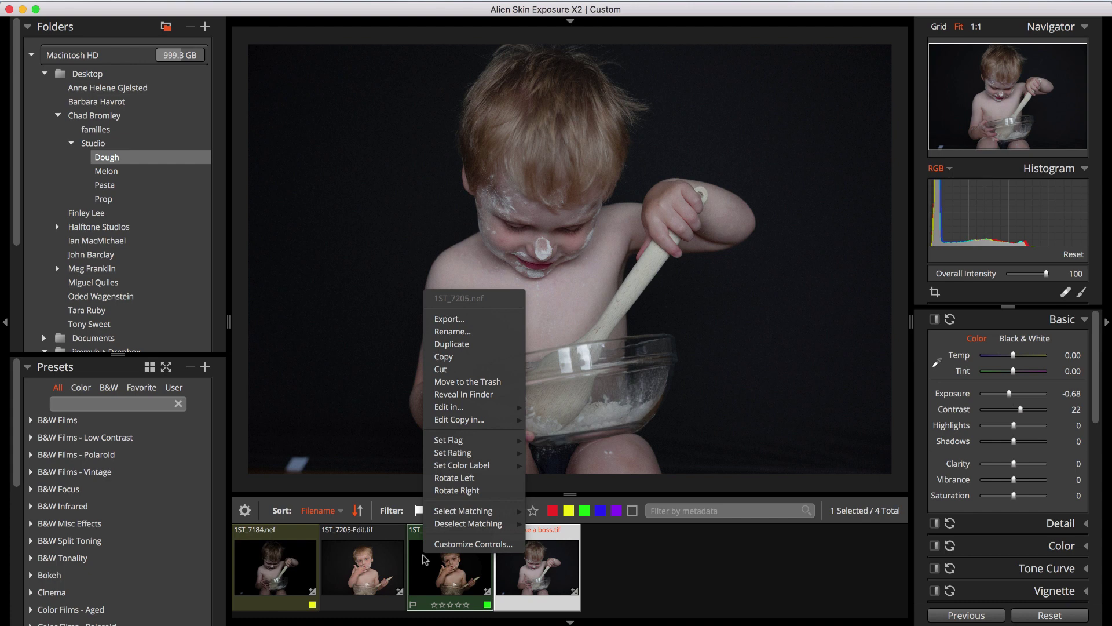
left_click(441, 332)
type("Yummy.nef")
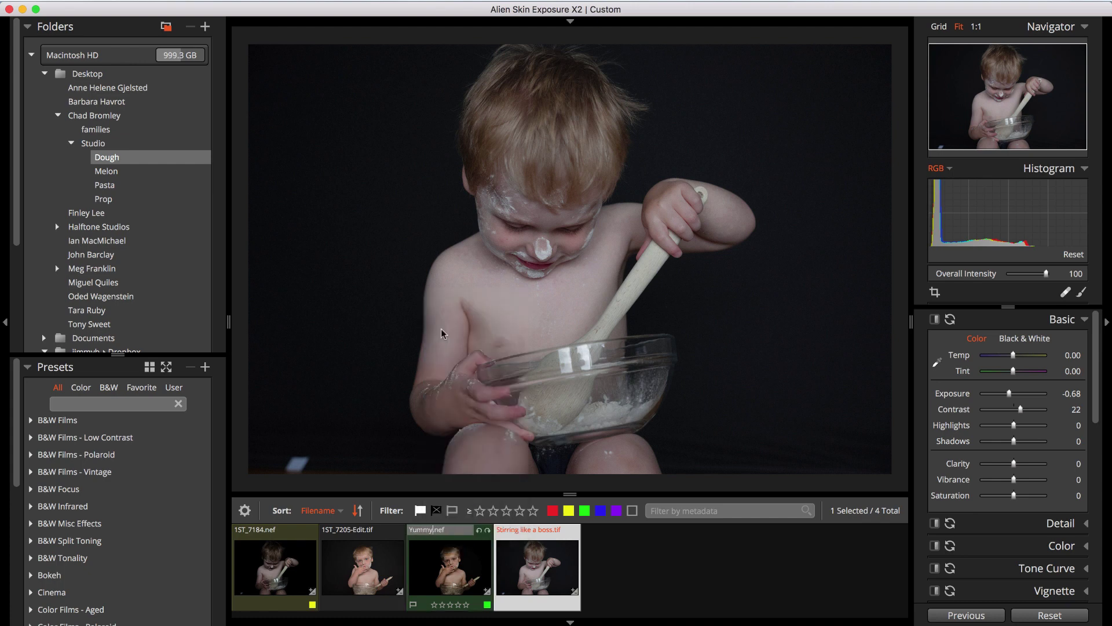
key("Return")
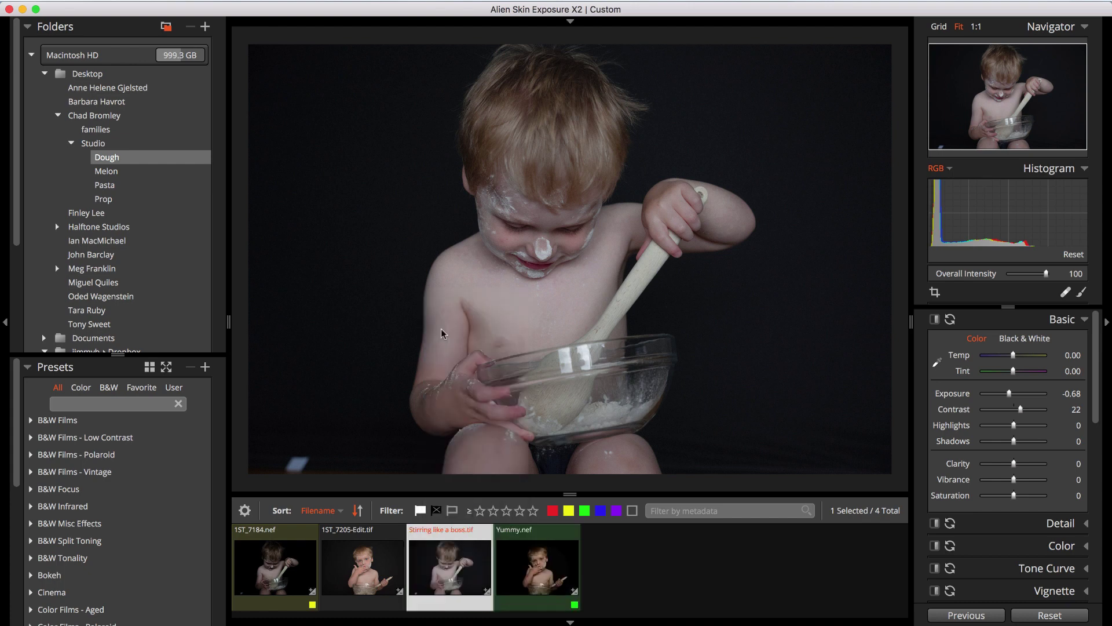